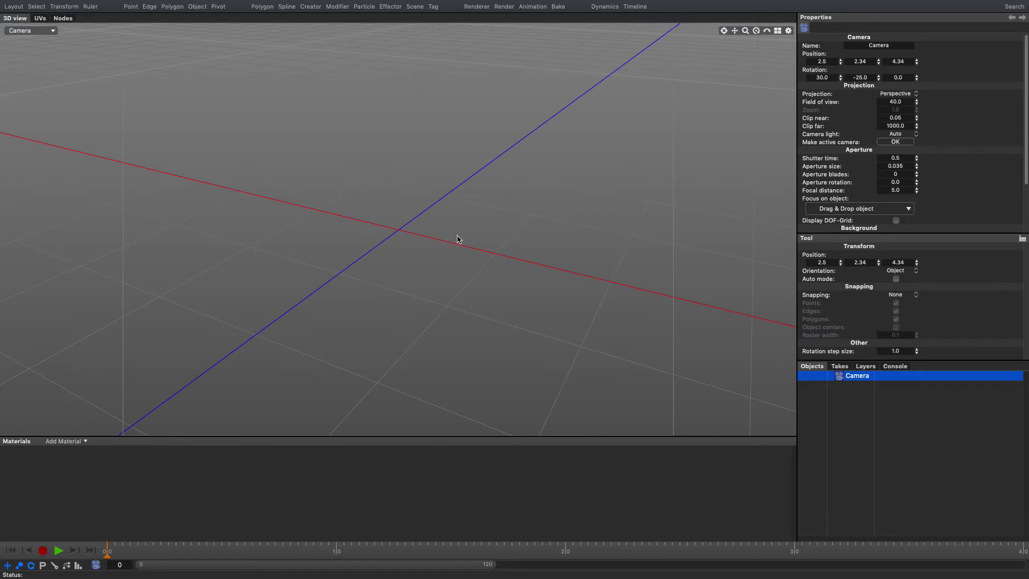
- Show the toolbar with icons and text, shrink the materials area and widen the 3D view
{"action": "right_click", "coordinate": [670, 7]}
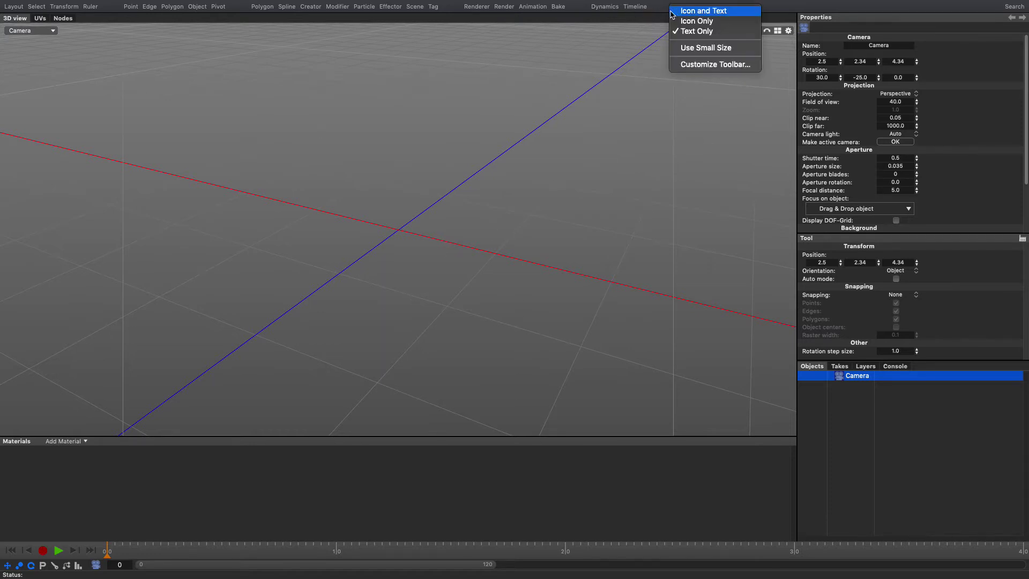
{"action": "left_click", "coordinate": [680, 11]}
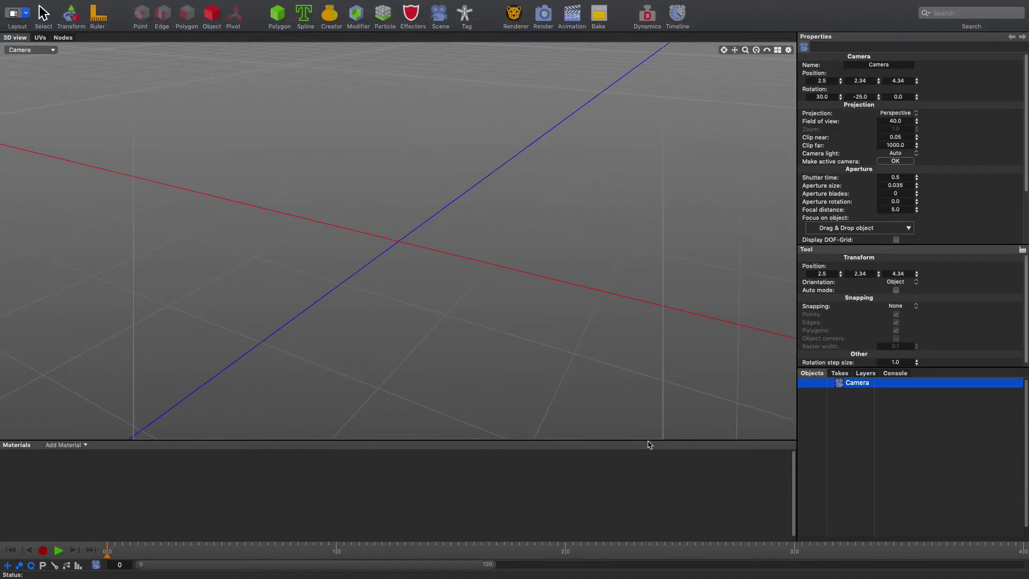
{"action": "left_click_drag", "start_coordinate": [639, 449], "coordinate": [601, 565]}
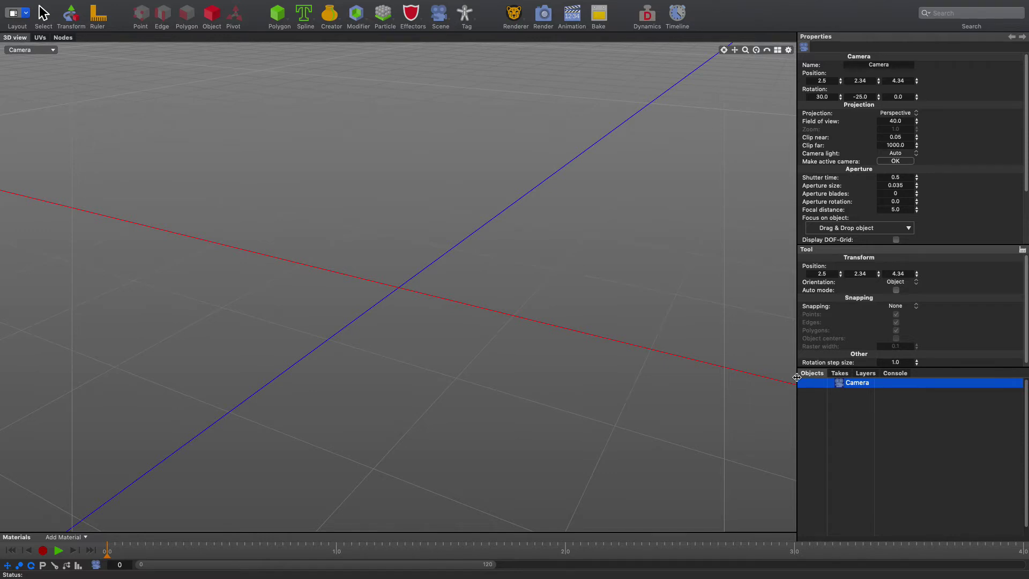
{"action": "left_click_drag", "start_coordinate": [797, 375], "coordinate": [877, 379]}
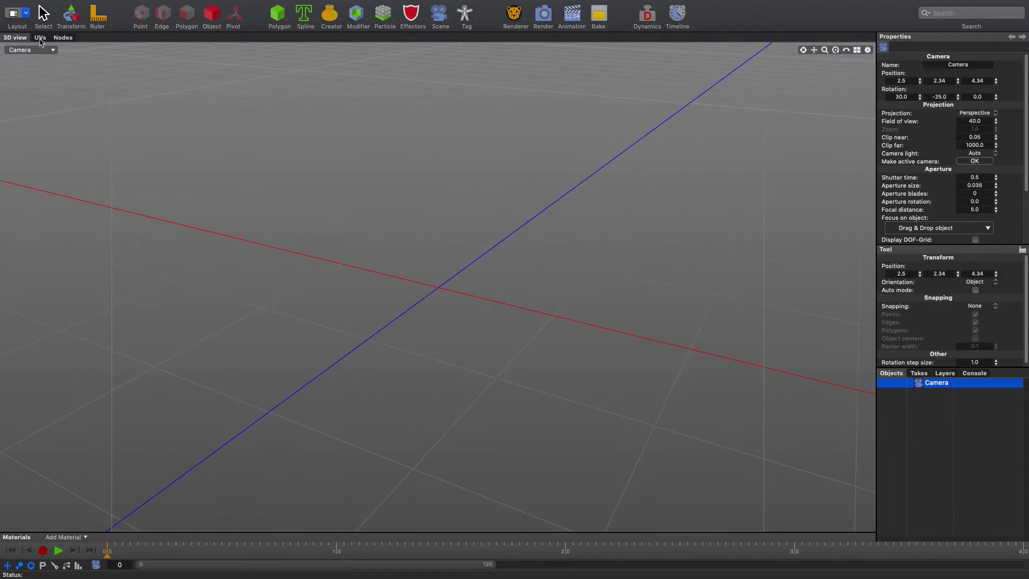
- Switch the 3D view from the camera to Perspective and hide the grid
{"action": "left_click", "coordinate": [44, 51]}
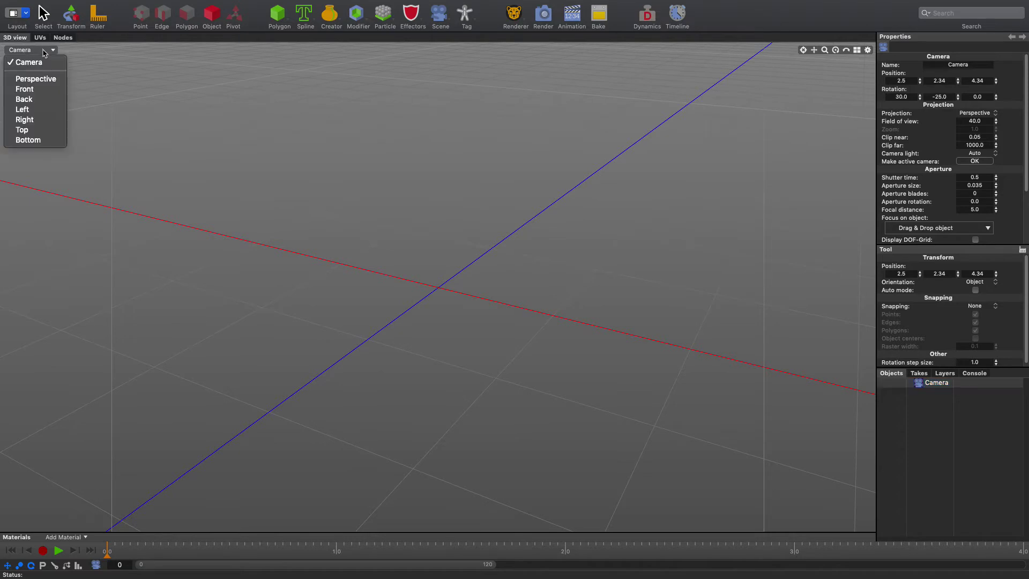
{"action": "left_click", "coordinate": [41, 78]}
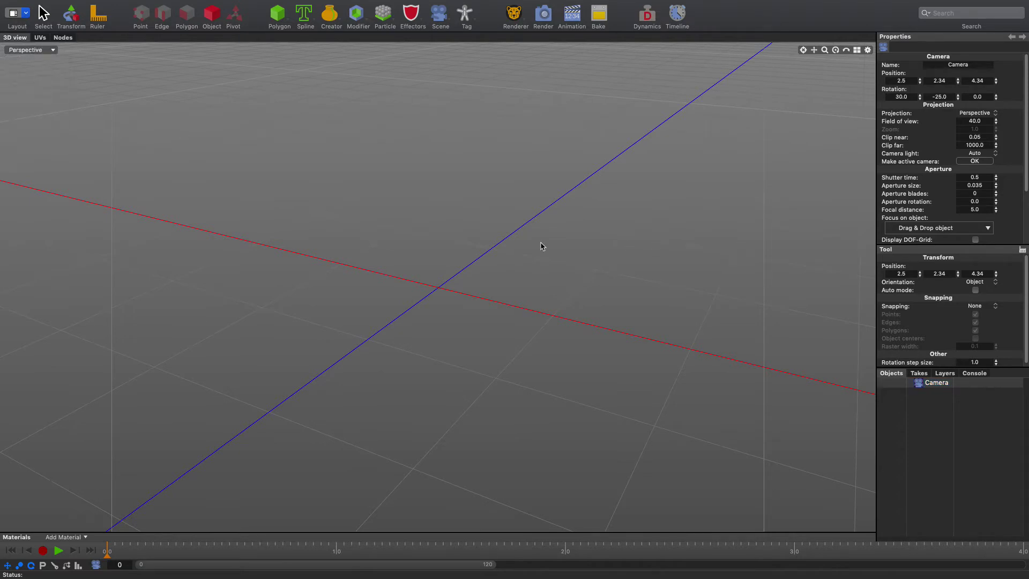
{"action": "left_click_drag", "start_coordinate": [527, 248], "coordinate": [577, 252], "text": "alt"}
{"action": "left_click", "coordinate": [463, 255]}
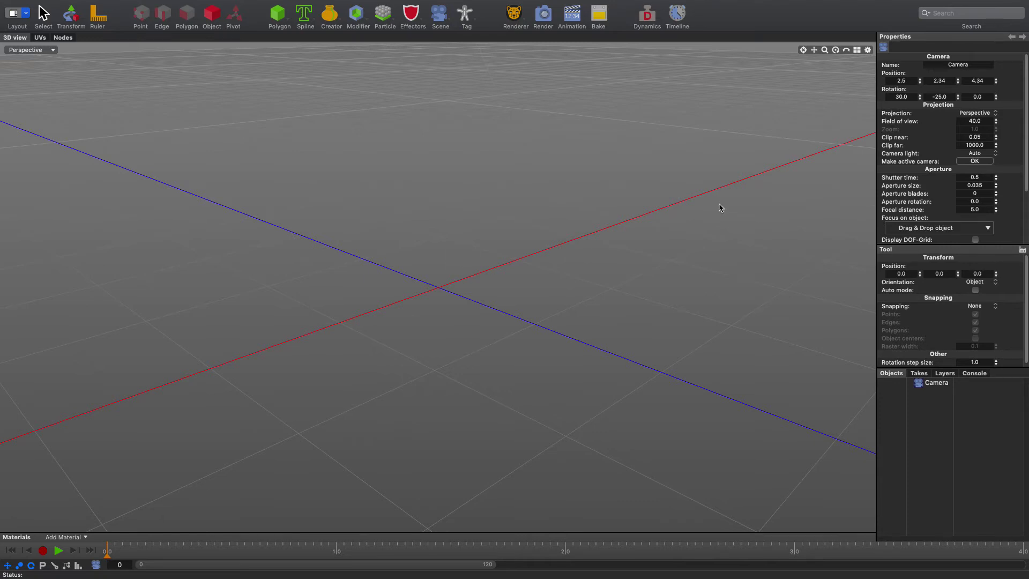
{"action": "left_click", "coordinate": [868, 50]}
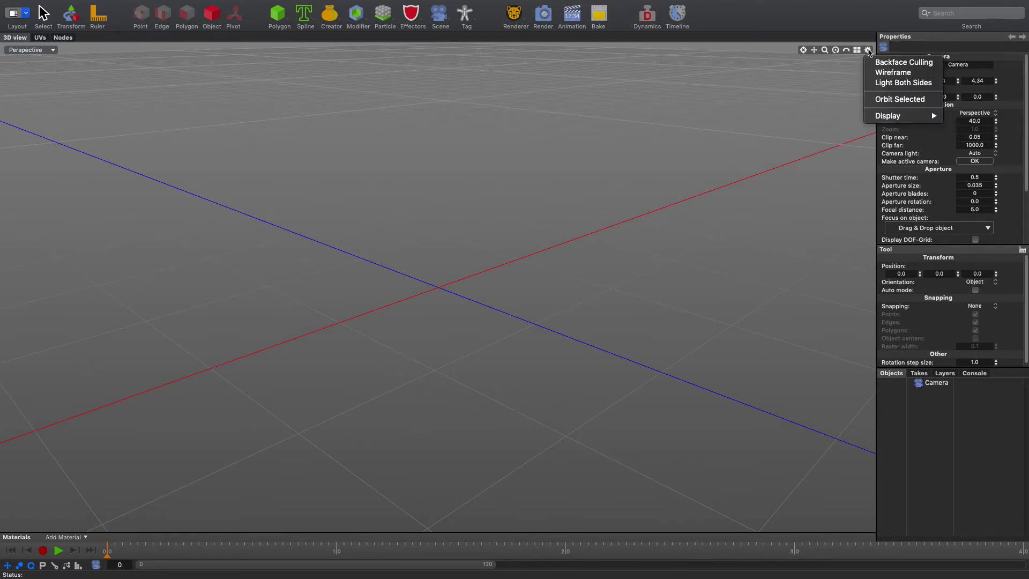
{"action": "mouse_move", "coordinate": [911, 116]}
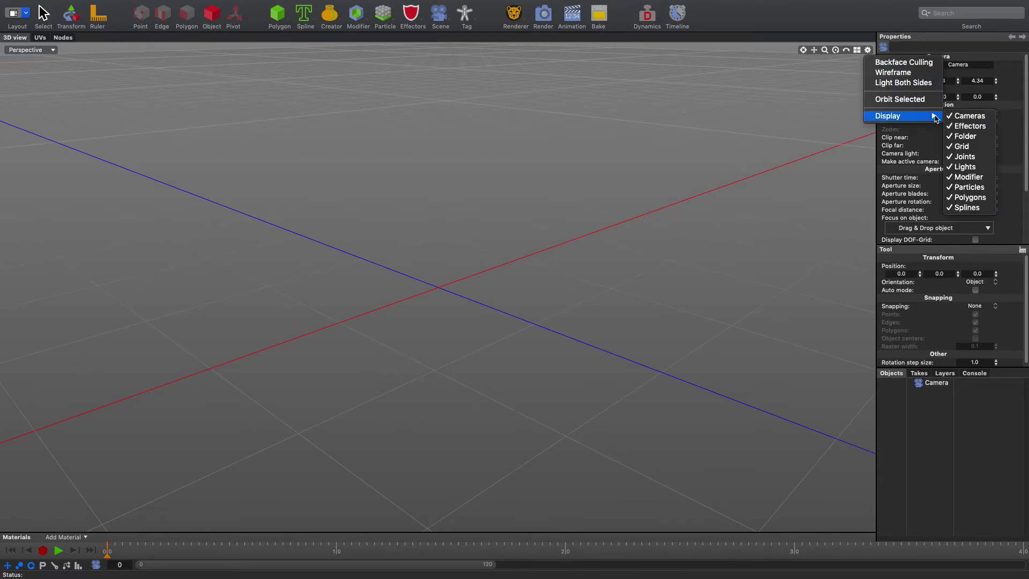
{"action": "left_click", "coordinate": [964, 148]}
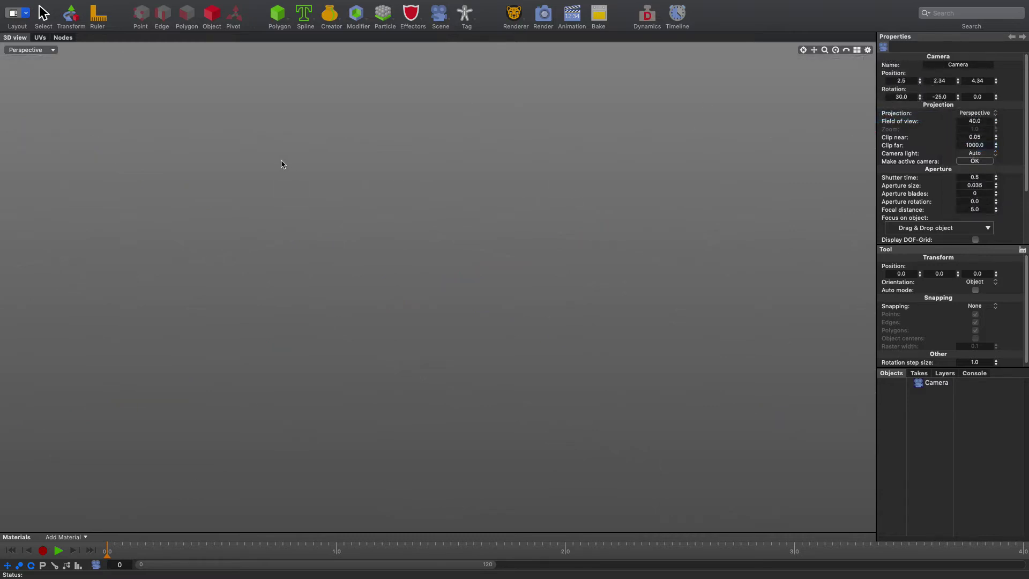
- Add a ball and a plane primitive to the scene
{"action": "left_click", "coordinate": [282, 17]}
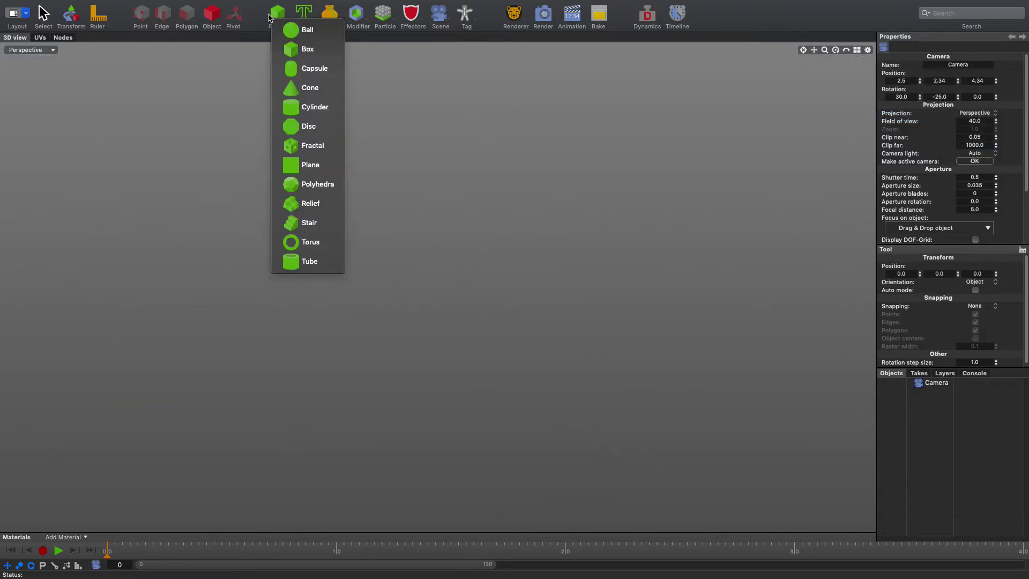
{"action": "left_click", "coordinate": [291, 32]}
{"action": "left_click", "coordinate": [277, 13]}
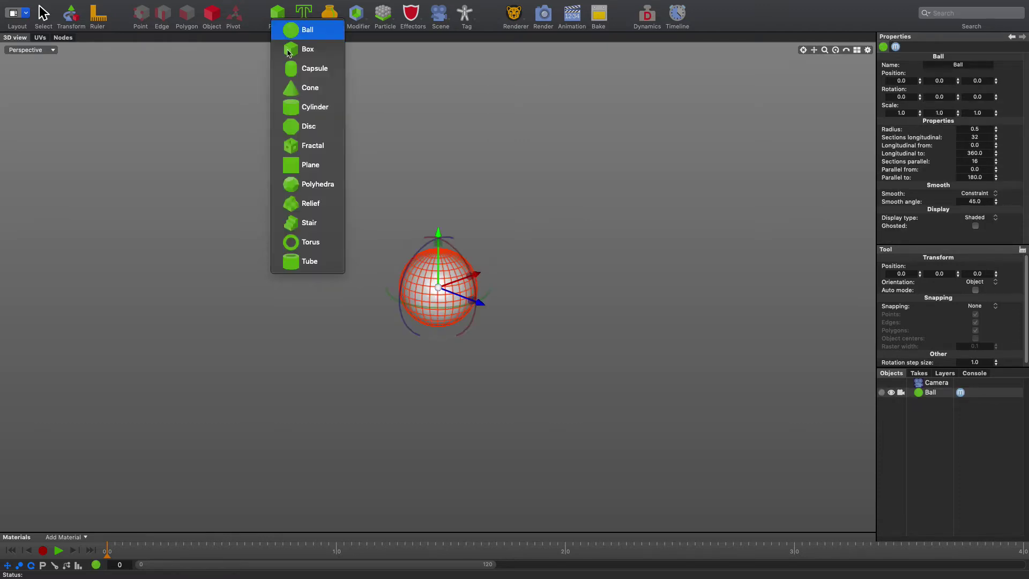
{"action": "left_click", "coordinate": [323, 169]}
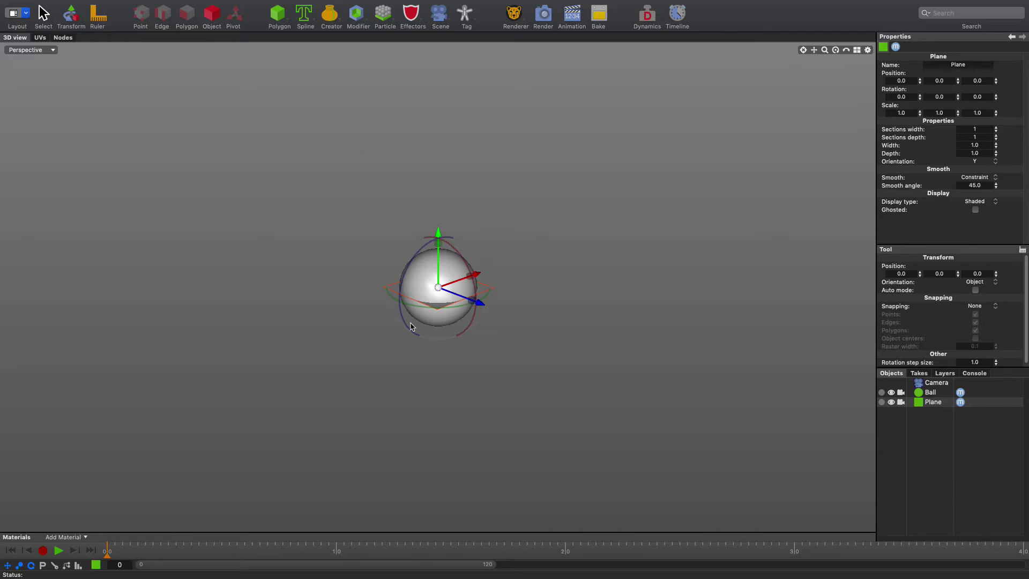
- Size the plane 3.0 by 3.0 with 40 sections in each direction and raise it above the ball to about 0.74 in Y
{"action": "scroll", "coordinate": [531, 314], "scroll_direction": "up", "scroll_amount": 5}
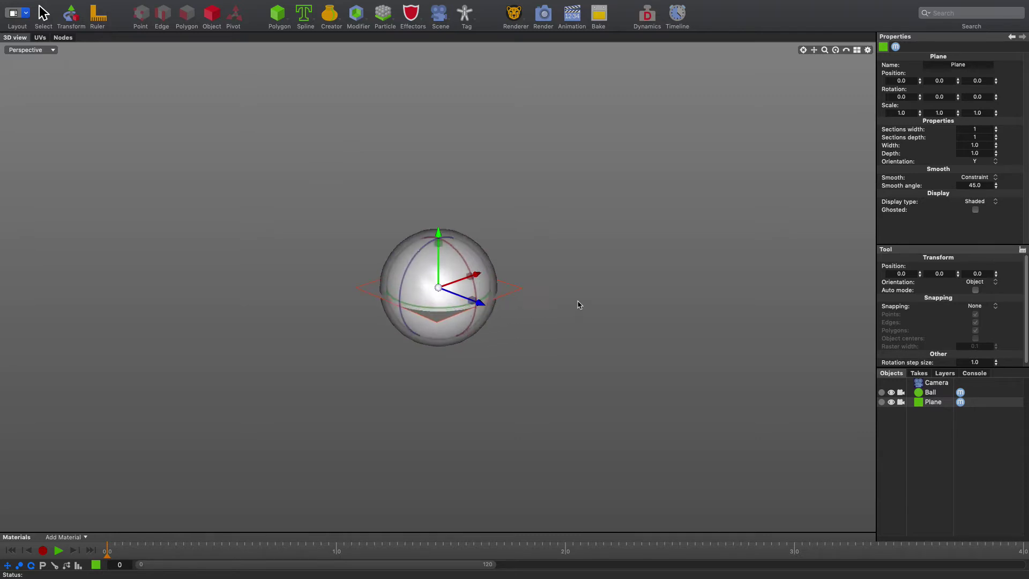
{"action": "double_click", "coordinate": [979, 128]}
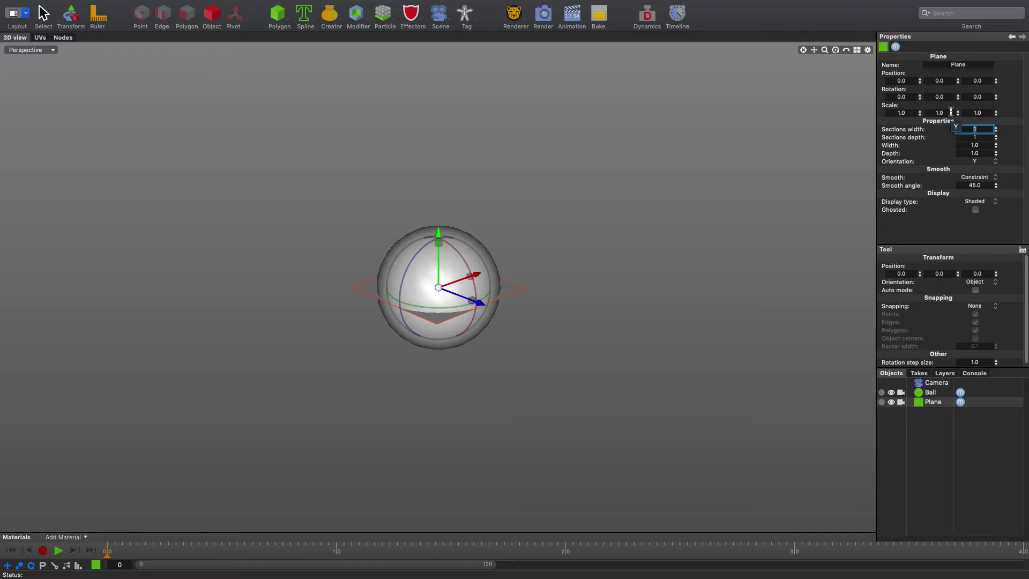
{"action": "type", "text": "40"}
{"action": "key", "text": "Tab"}
{"action": "key", "text": "Tab"}
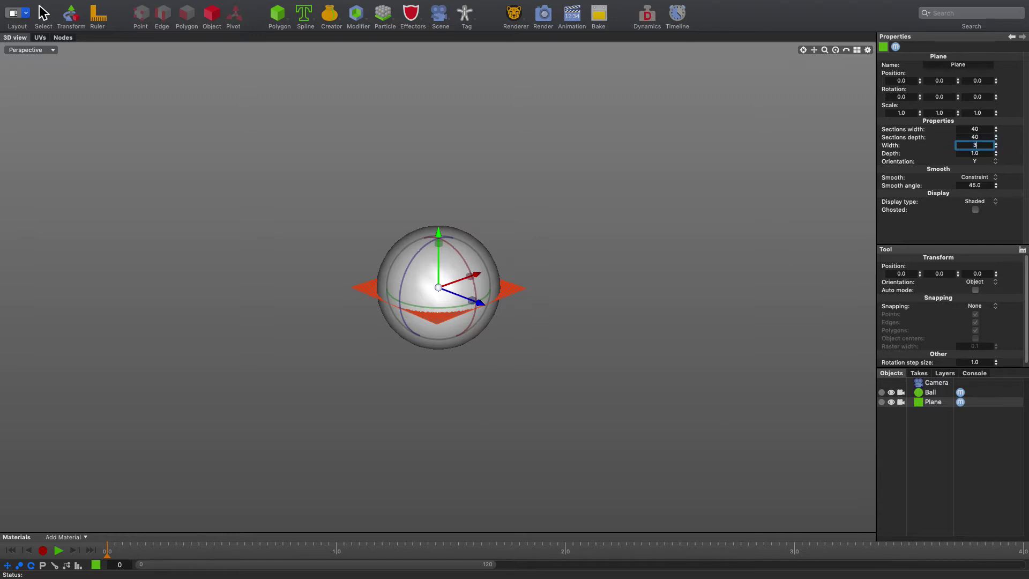
{"action": "key", "text": "Tab"}
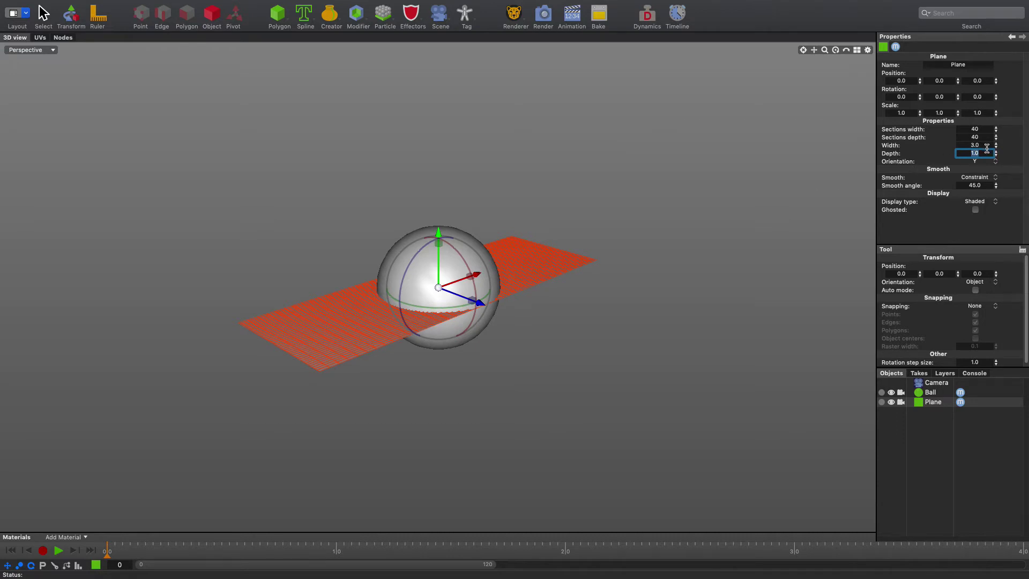
{"action": "key", "text": "Return"}
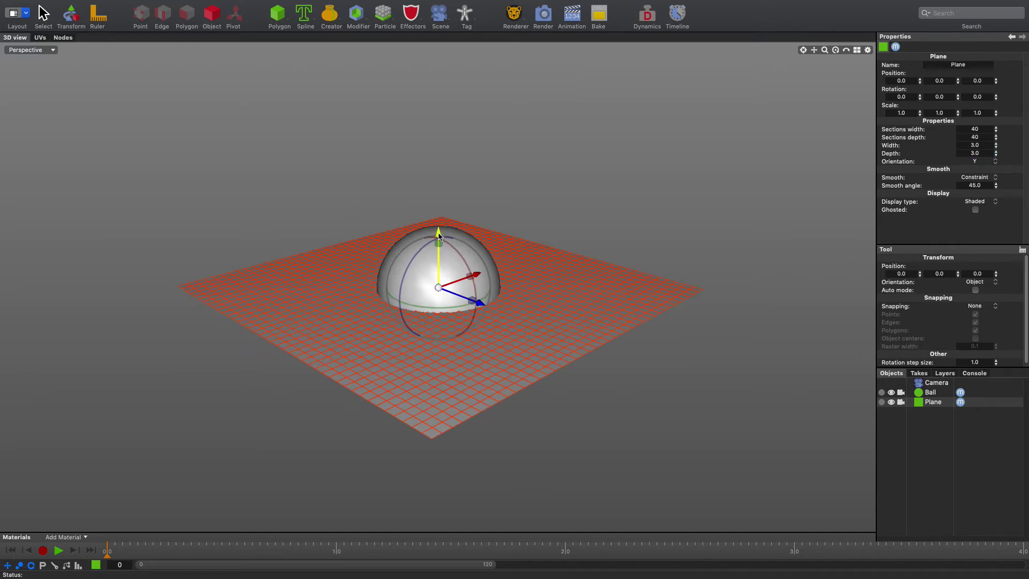
{"action": "left_click_drag", "start_coordinate": [438, 239], "coordinate": [438, 176]}
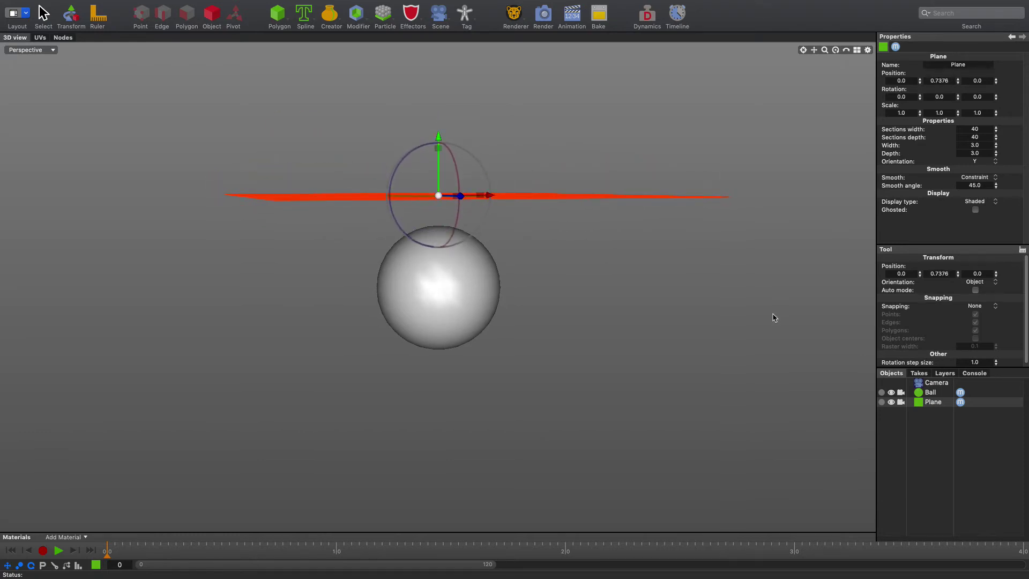
- Add a Rigid Body tag to the ball with type Static and shape Convex hull
{"action": "left_click", "coordinate": [923, 395]}
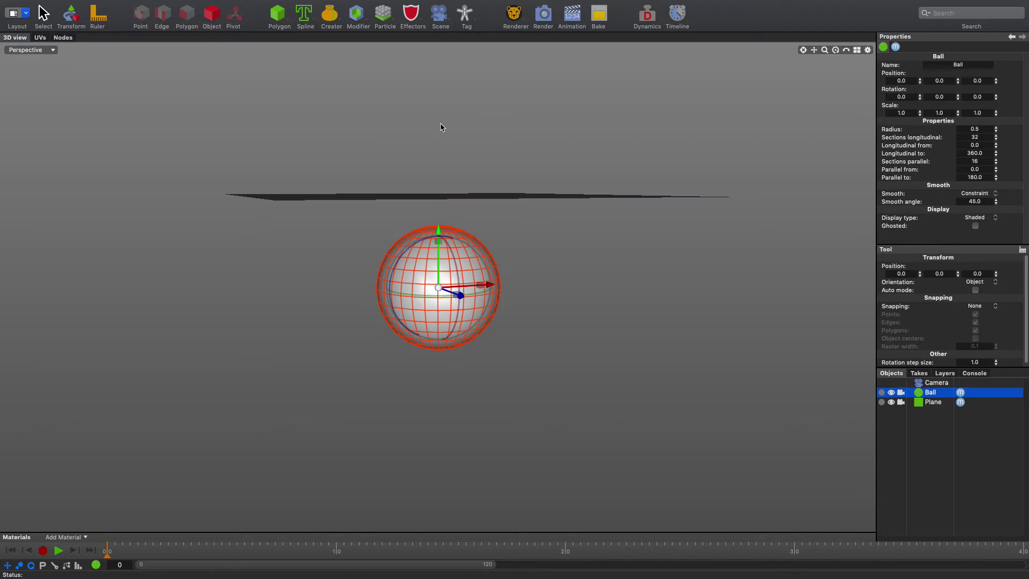
{"action": "left_click", "coordinate": [466, 18]}
{"action": "left_click", "coordinate": [511, 359]}
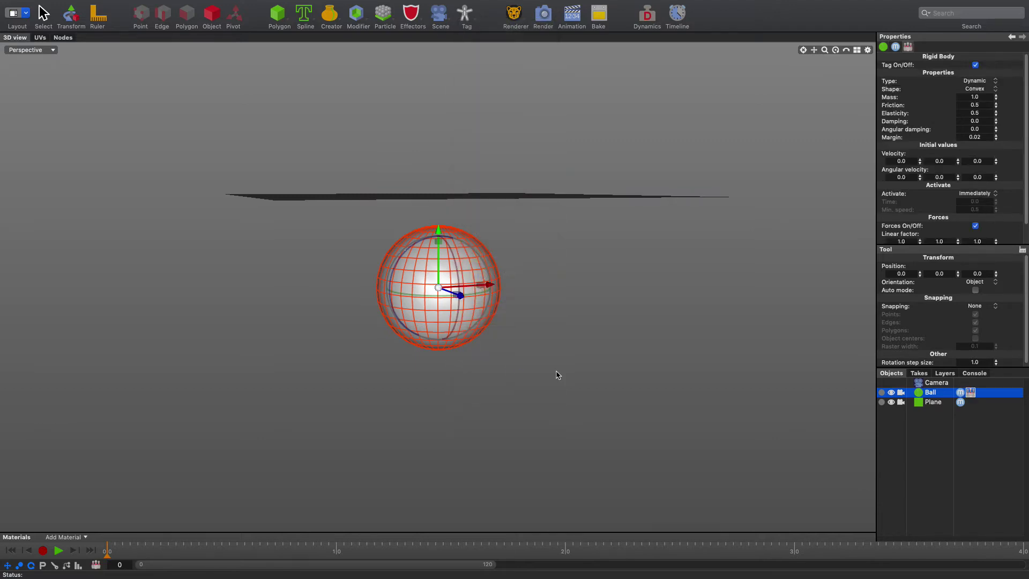
{"action": "left_click", "coordinate": [989, 81]}
{"action": "left_click", "coordinate": [992, 74]}
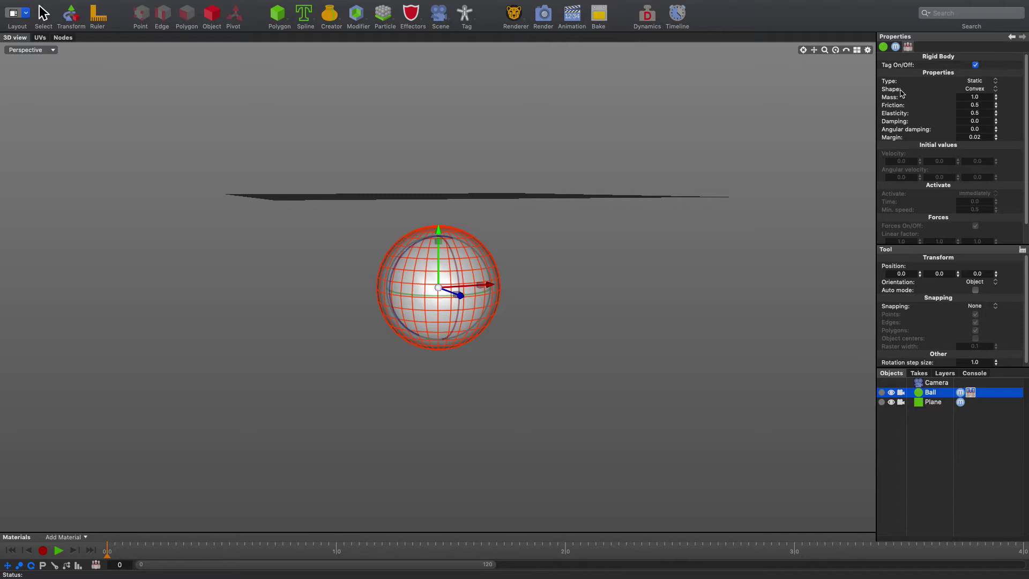
{"action": "left_click", "coordinate": [986, 90]}
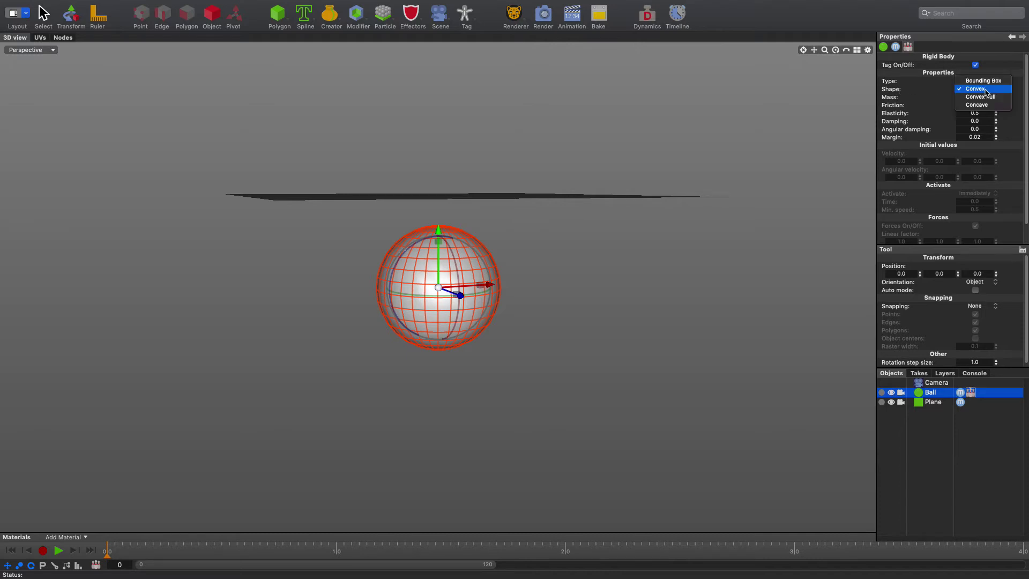
{"action": "left_click", "coordinate": [997, 98]}
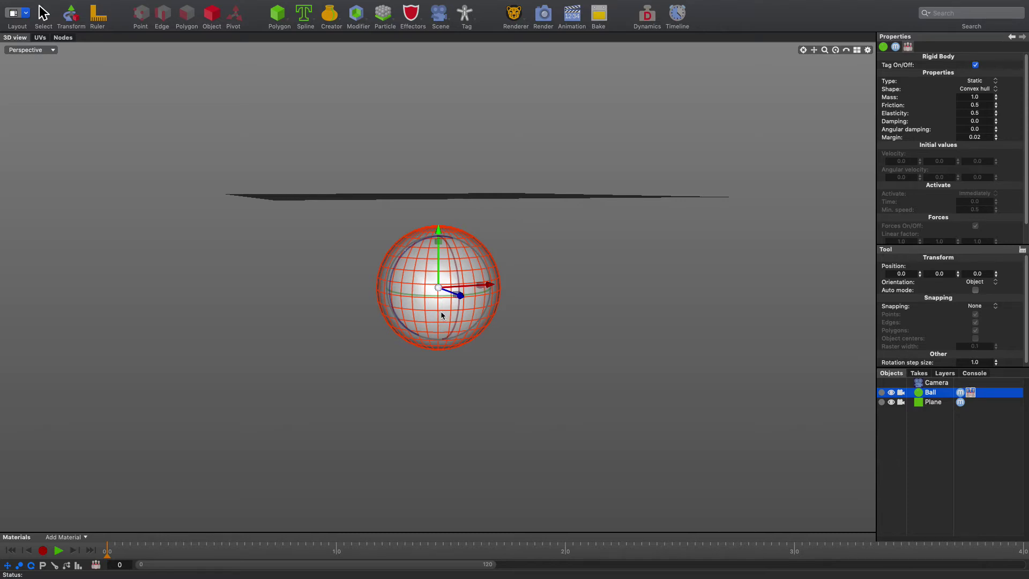
{"action": "left_click", "coordinate": [277, 19]}
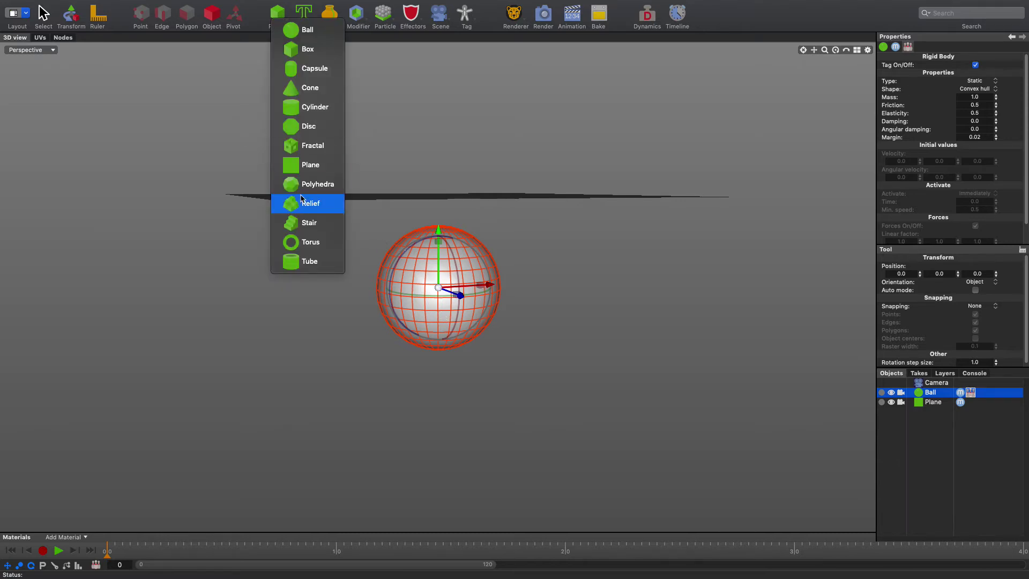
{"action": "left_click", "coordinate": [557, 272]}
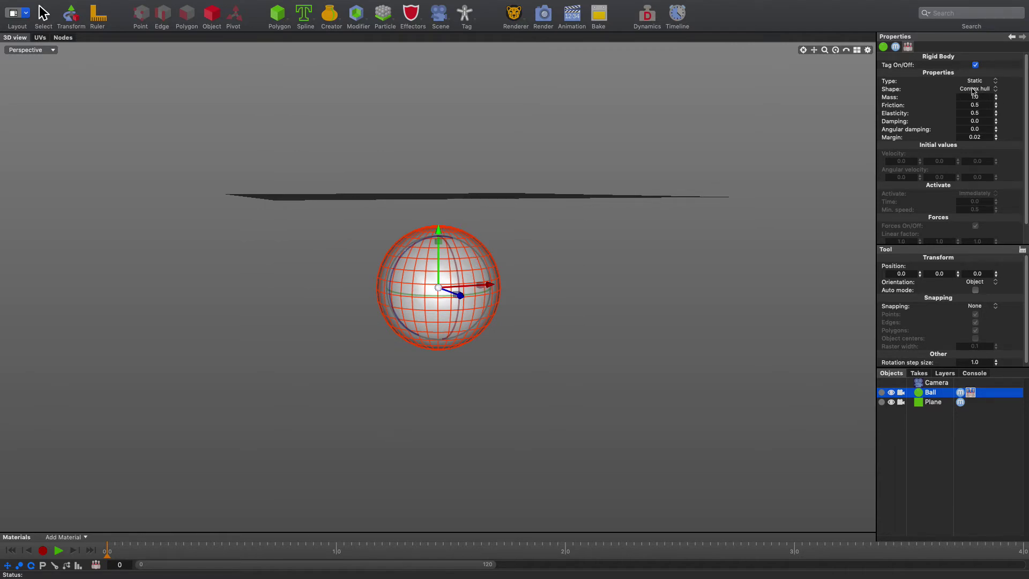
- Set the margin of the ball's Rigid Body tag to 0.0
{"action": "left_click", "coordinate": [985, 136]}
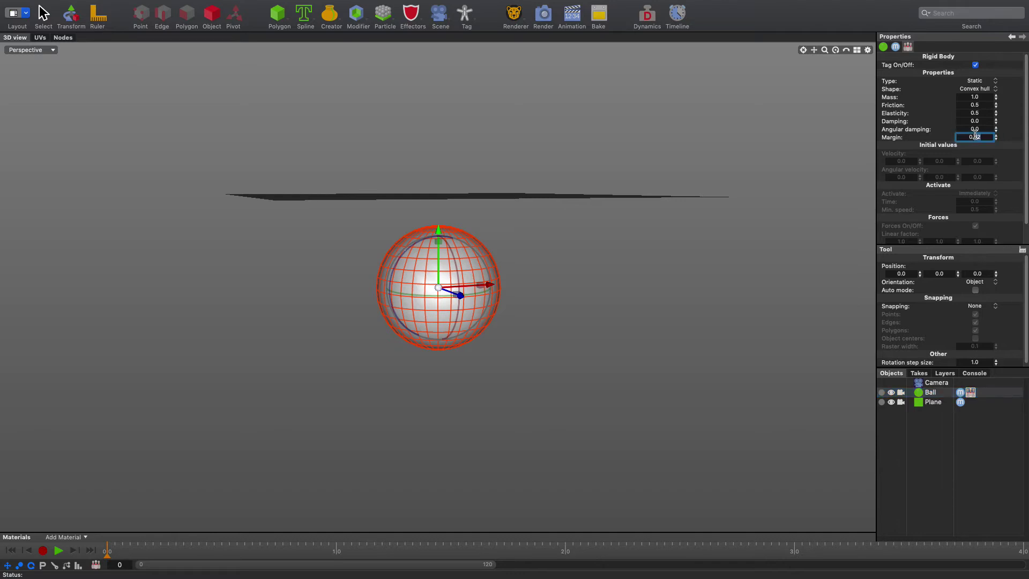
{"action": "type", "text": "0.0"}
{"action": "key", "text": "Return"}
{"action": "left_click", "coordinate": [752, 332]}
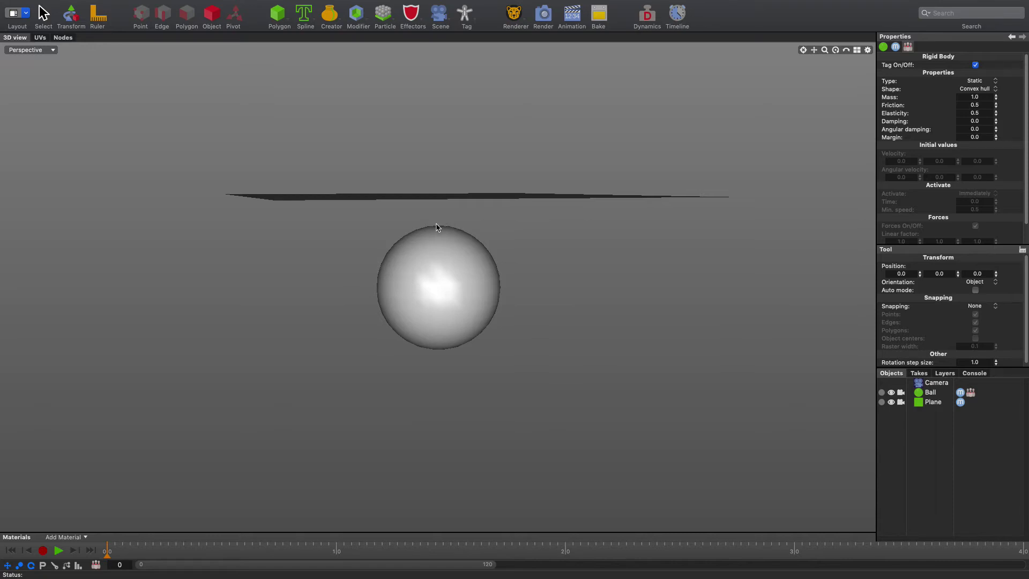
- Try to add a Soft Body tag to the parametric plane
{"action": "left_click", "coordinate": [438, 255]}
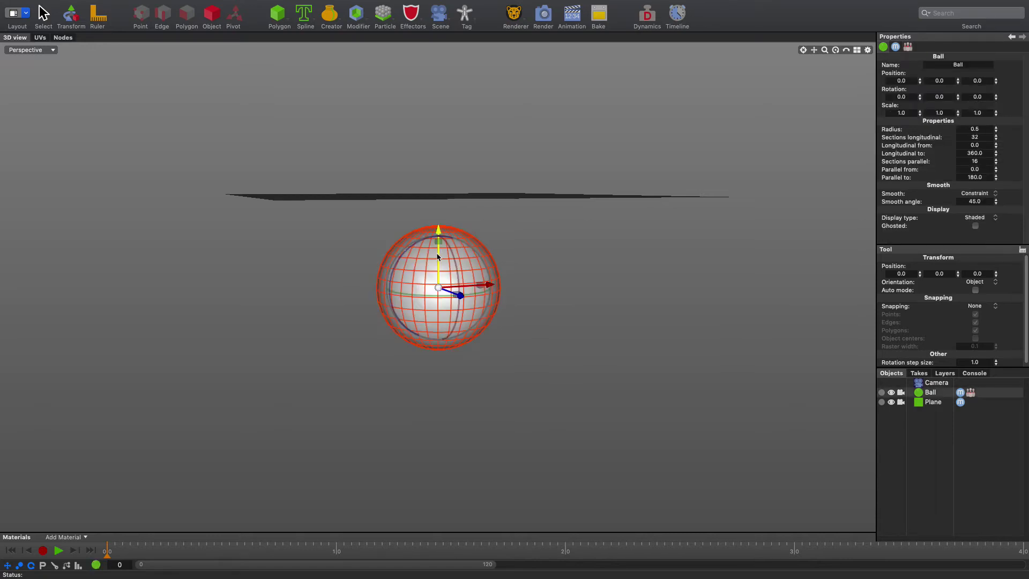
{"action": "left_click", "coordinate": [443, 199]}
{"action": "left_click_drag", "start_coordinate": [555, 232], "coordinate": [567, 248]}
{"action": "left_click_drag", "start_coordinate": [453, 224], "coordinate": [464, 234], "text": "alt"}
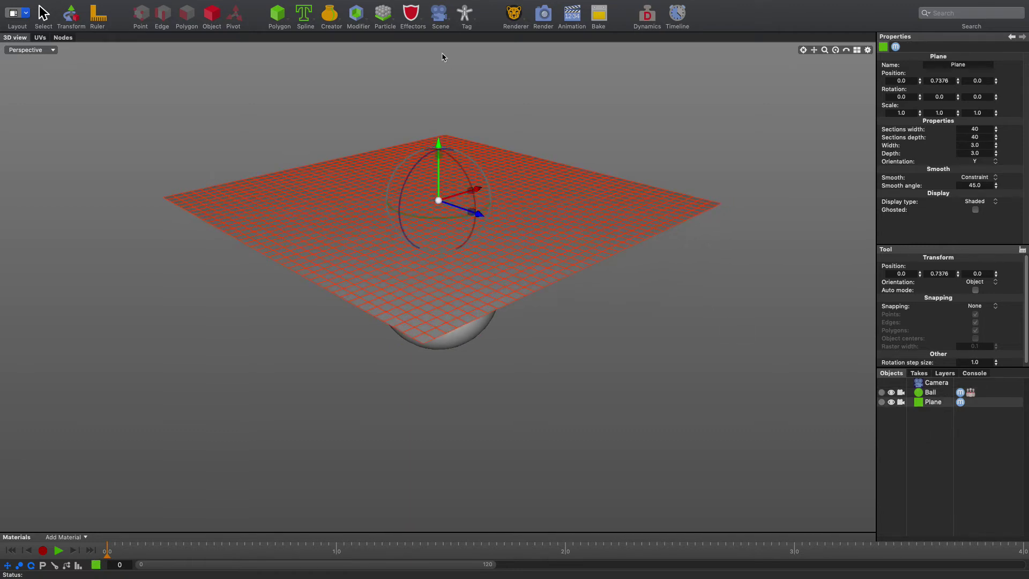
{"action": "left_click", "coordinate": [465, 16]}
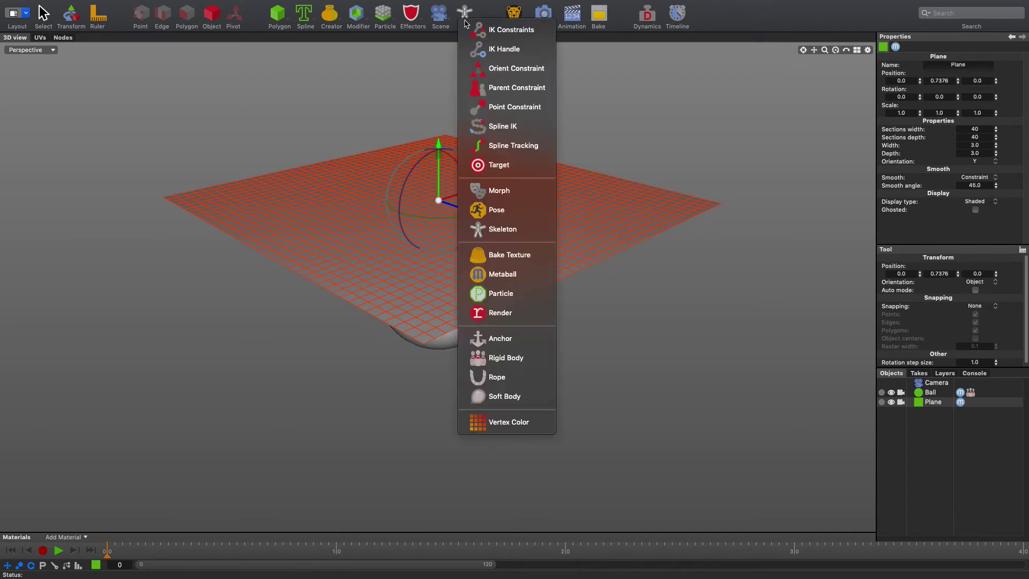
{"action": "left_click", "coordinate": [516, 397]}
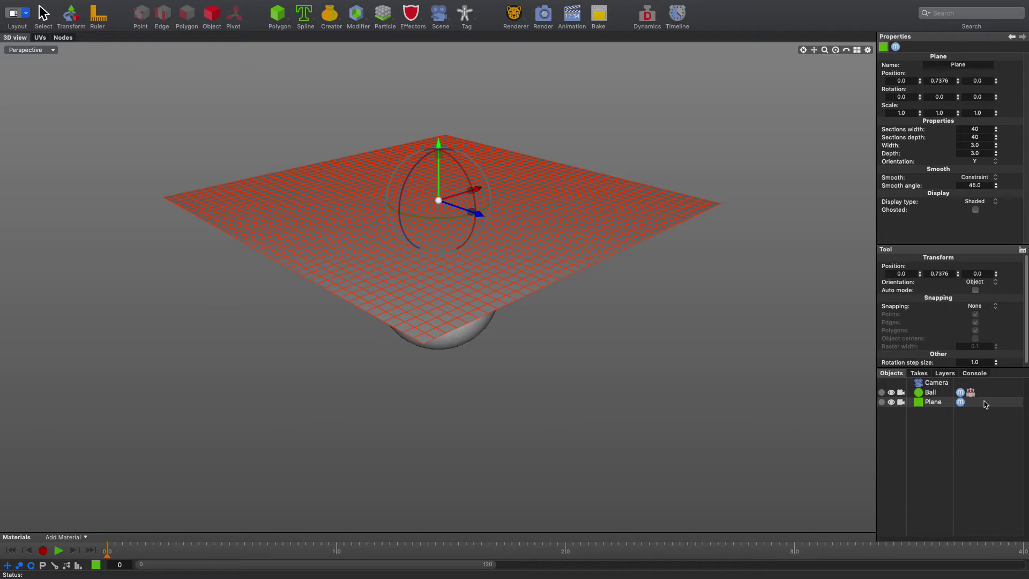
- Convert the plane to an editable polygon object and add a Soft Body tag to it
{"action": "left_click", "coordinate": [922, 405]}
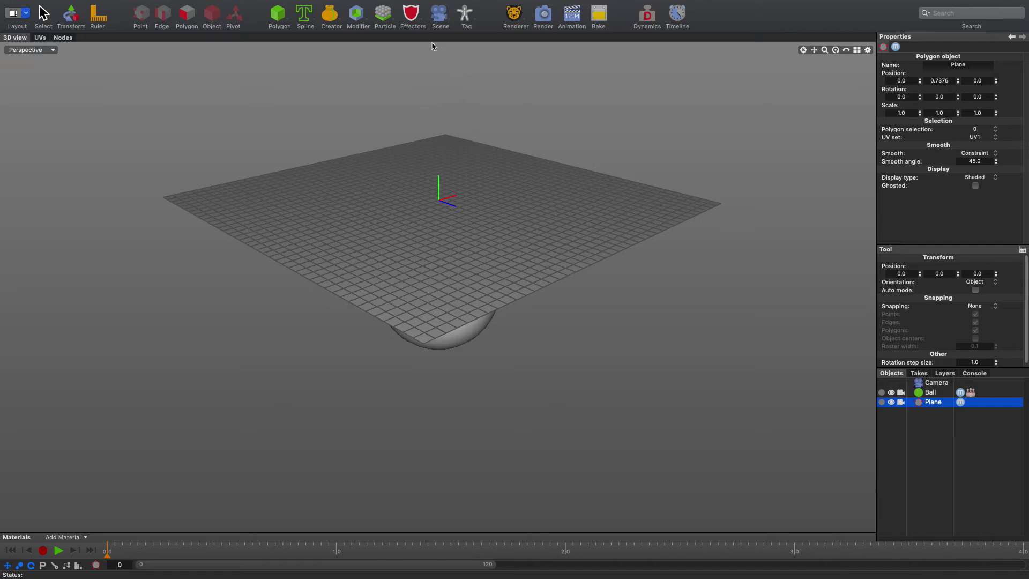
{"action": "left_click", "coordinate": [467, 15]}
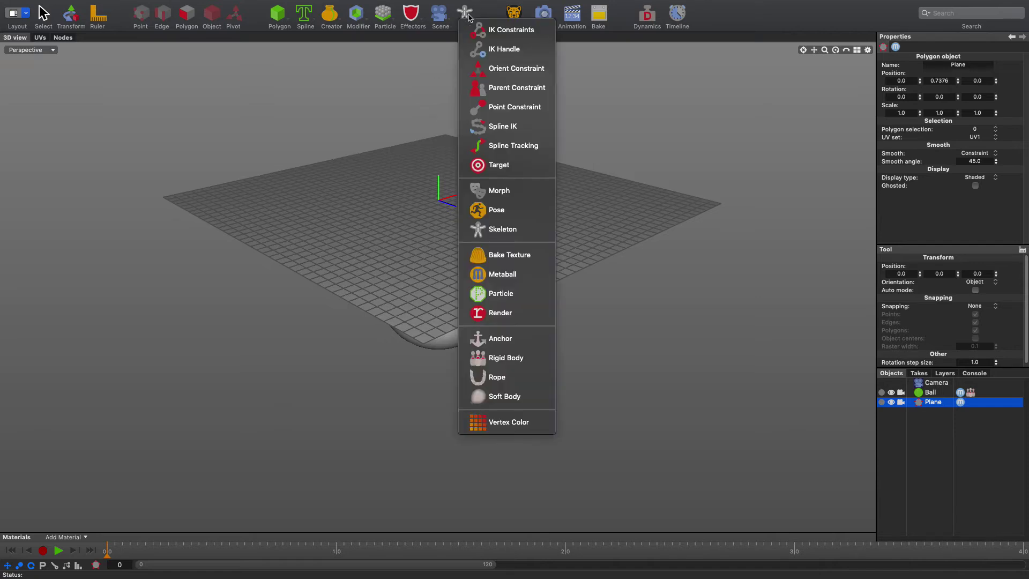
{"action": "left_click", "coordinate": [491, 397]}
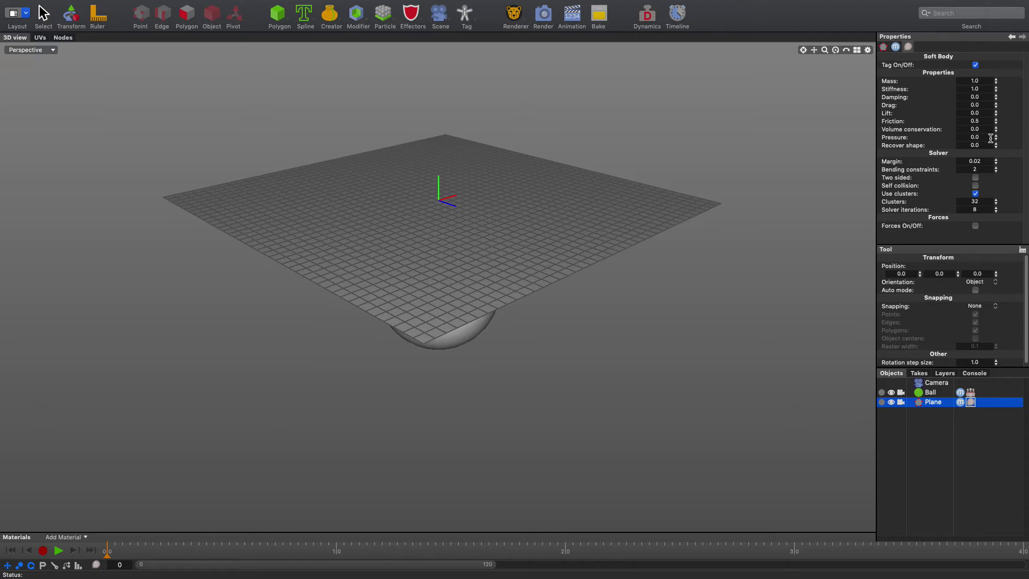
- Set the plane's Soft Body mass to 4.75, stiffness to 0.2 and damping to 0.3
{"action": "left_click", "coordinate": [984, 84]}
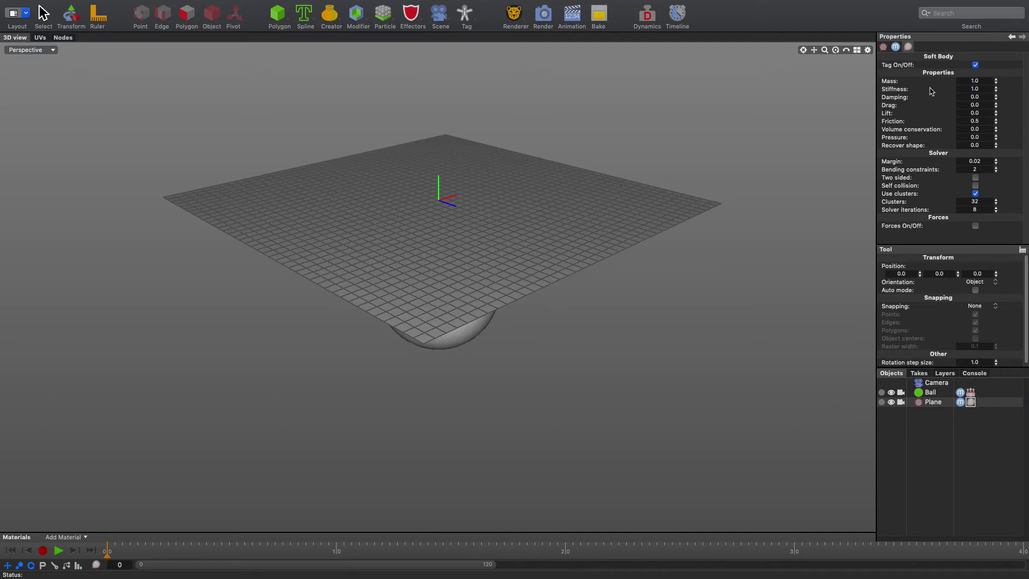
{"action": "left_click", "coordinate": [976, 80]}
{"action": "type", "text": "4"}
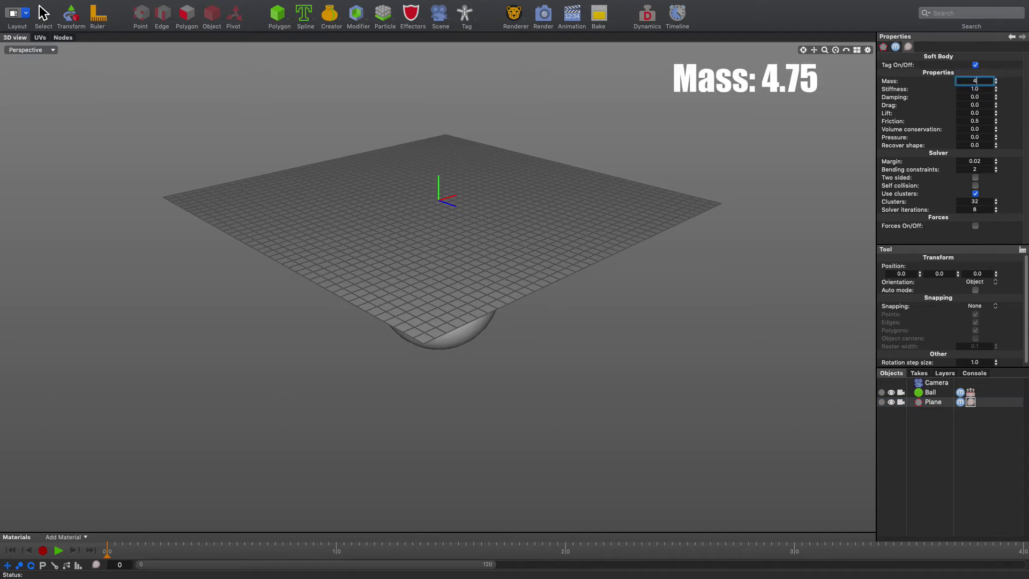
{"action": "type", "text": ".75"}
{"action": "key", "text": "Tab"}
{"action": "type", "text": "0.2"}
{"action": "key", "text": "Tab"}
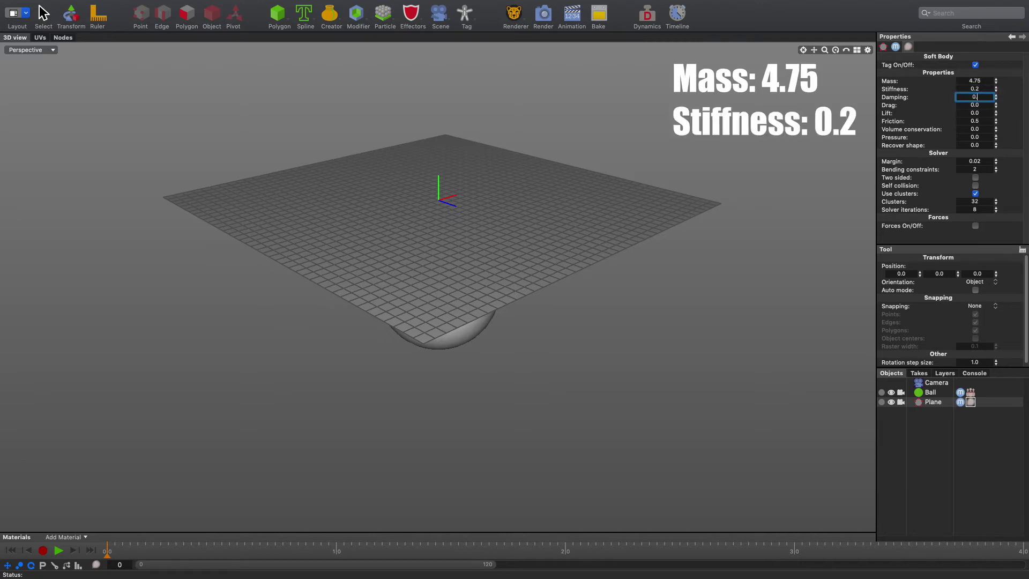
{"action": "type", "text": "0.3"}
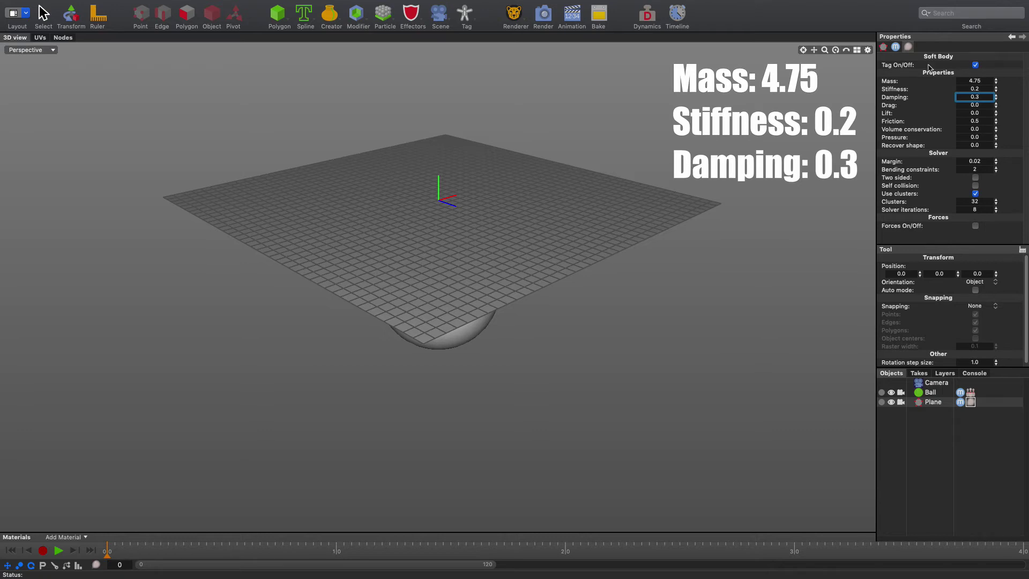
{"action": "key", "text": "Return"}
- Set the margin of the plane's Soft Body tag to 0
{"action": "left_click", "coordinate": [988, 160]}
{"action": "type", "text": "0"}
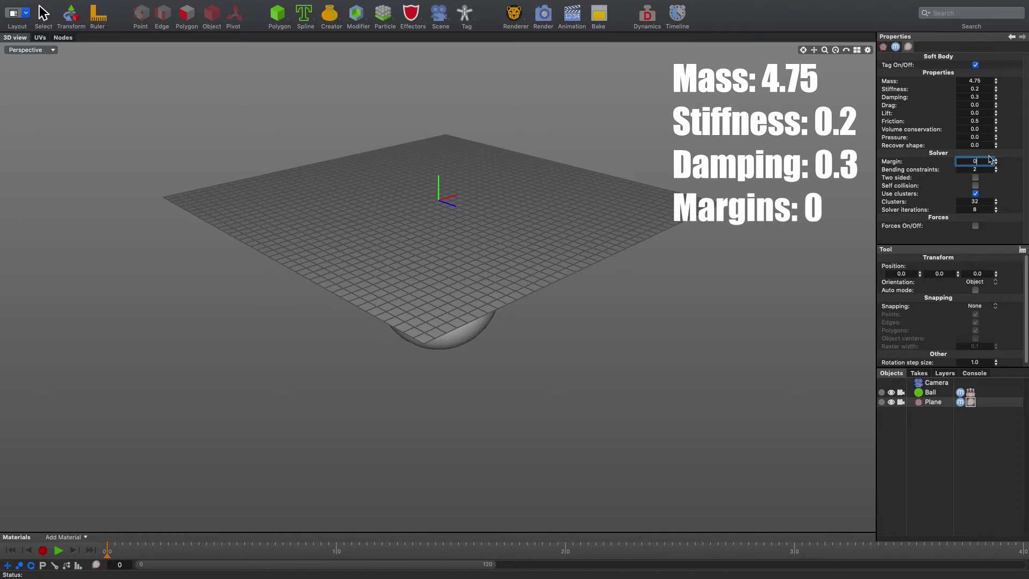
{"action": "key", "text": "Return"}
- Switch to object mode, deselect the plane and extend the timeline's visible range to frame 300
{"action": "left_click", "coordinate": [214, 15]}
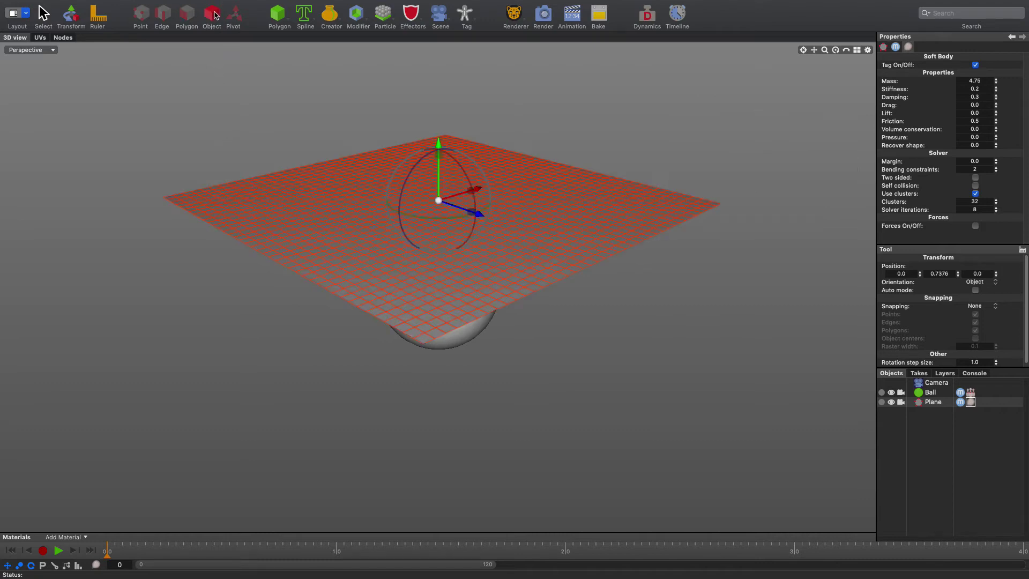
{"action": "left_click", "coordinate": [569, 132]}
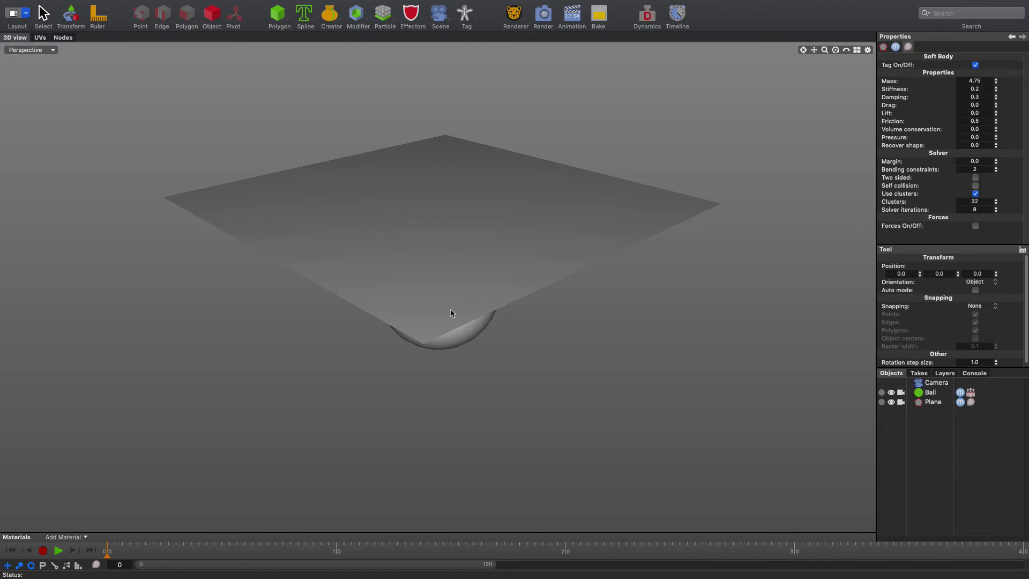
{"action": "middle_click_drag", "start_coordinate": [540, 357], "coordinate": [539, 344]}
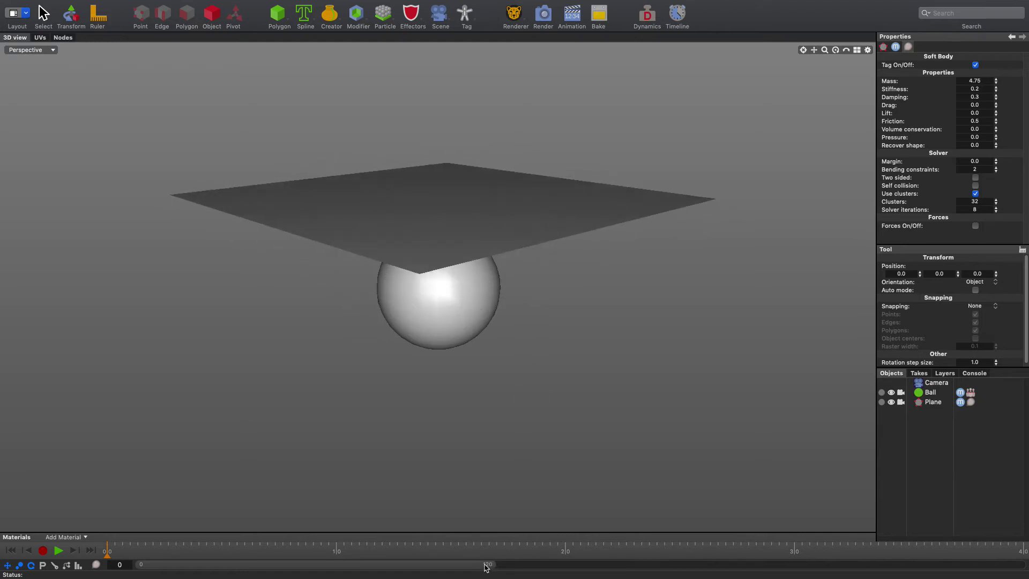
{"action": "left_click_drag", "start_coordinate": [489, 569], "coordinate": [1025, 574]}
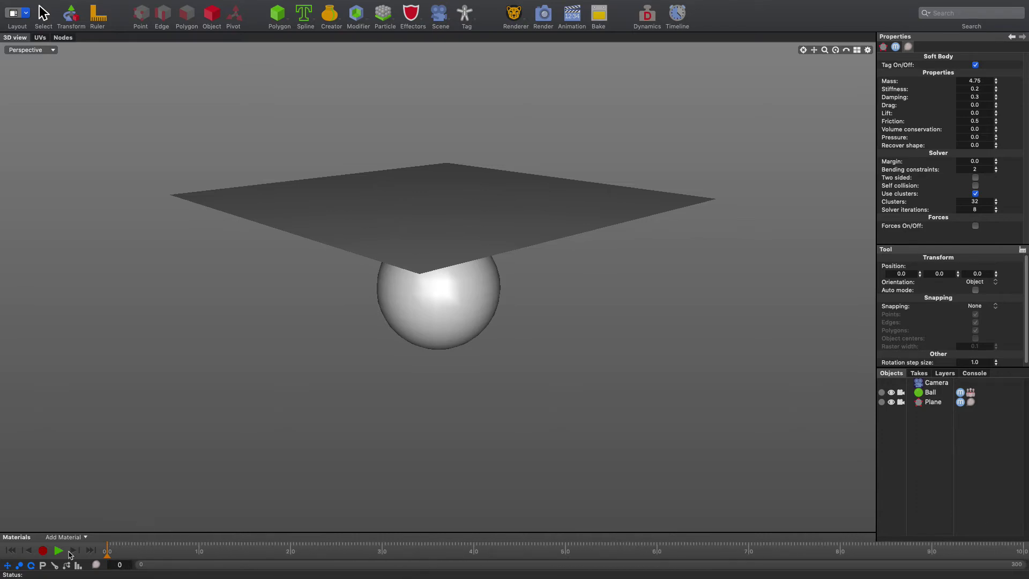
- Play the cloth simulation and examine how the plane drapes over the ball from several sides
{"action": "left_click", "coordinate": [59, 551]}
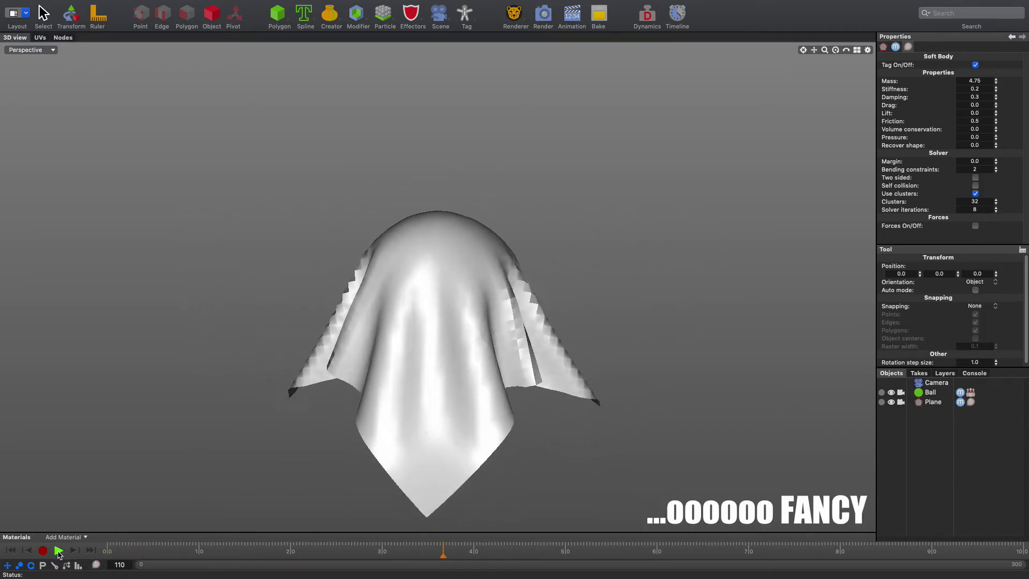
{"action": "left_click", "coordinate": [58, 551]}
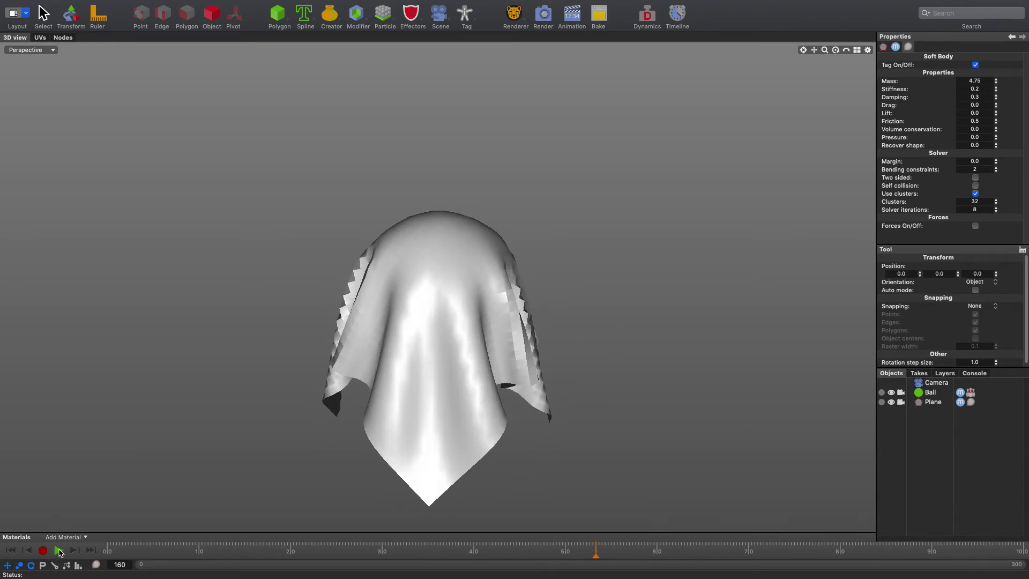
{"action": "left_click", "coordinate": [59, 551]}
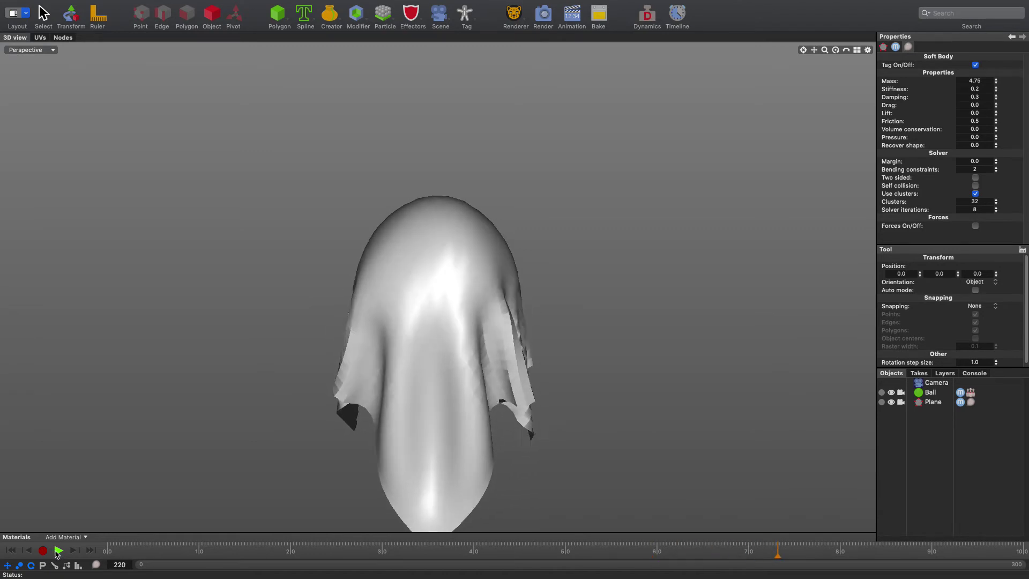
{"action": "middle_click_drag", "start_coordinate": [609, 425], "coordinate": [555, 333]}
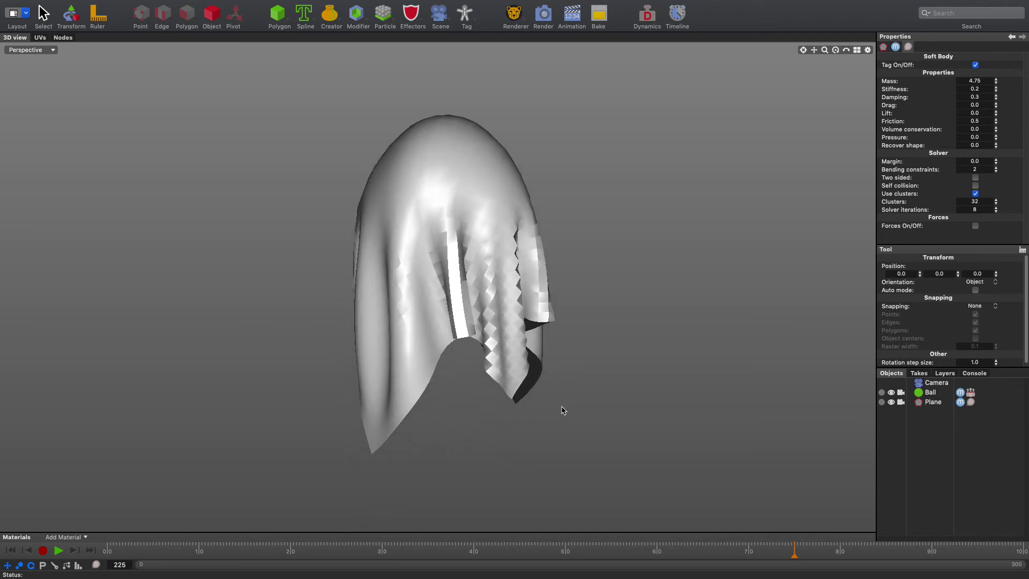
{"action": "middle_click_drag", "start_coordinate": [563, 411], "coordinate": [485, 319]}
{"action": "middle_click_drag", "start_coordinate": [405, 310], "coordinate": [375, 294]}
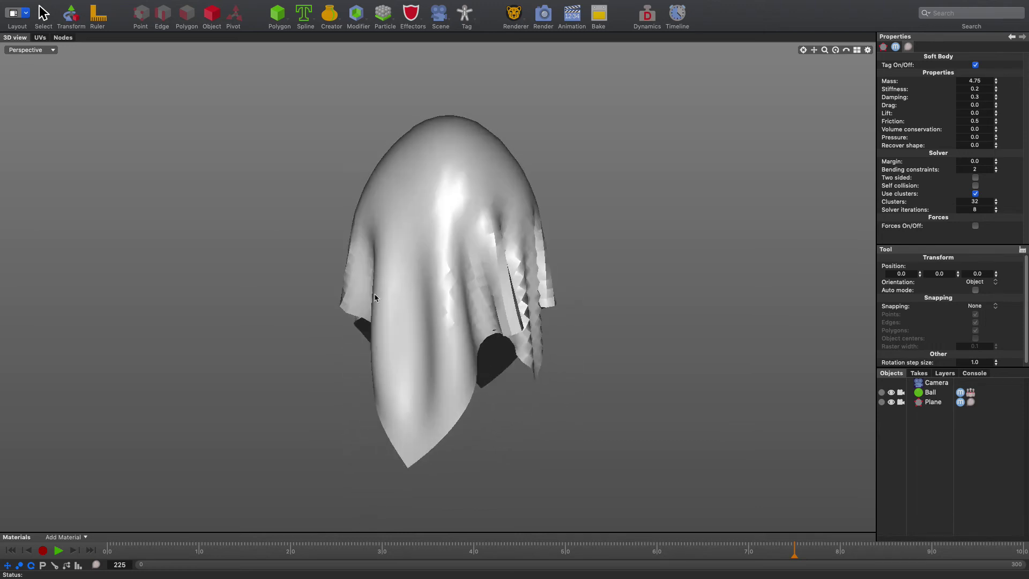
- Replay the simulation from frame 0 and stop it at frame 256 with the cloth draped over the ball
{"action": "left_click", "coordinate": [108, 551]}
{"action": "left_click", "coordinate": [58, 551]}
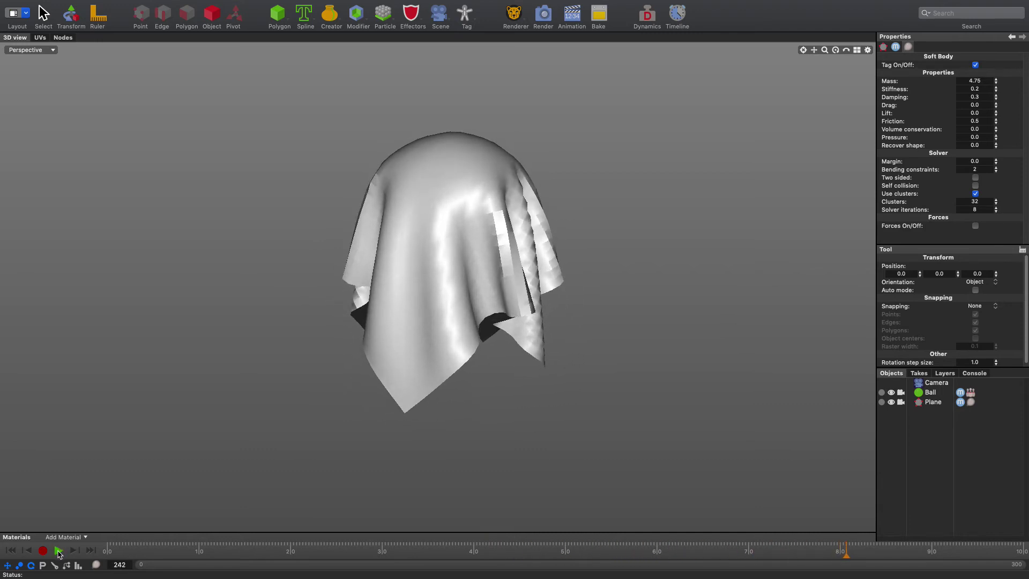
{"action": "middle_click_drag", "start_coordinate": [559, 305], "coordinate": [439, 287]}
{"action": "right_click_drag", "start_coordinate": [439, 291], "coordinate": [395, 309]}
{"action": "left_click", "coordinate": [58, 554]}
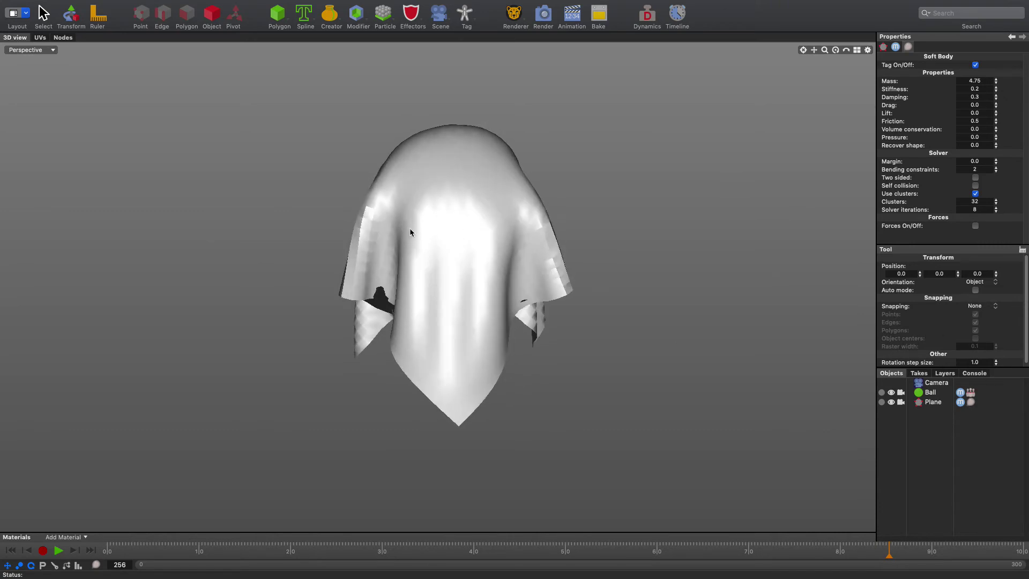
- Delete the plane's Soft Body tag and the ball, keeping only the draped cloth
{"action": "left_click", "coordinate": [972, 405]}
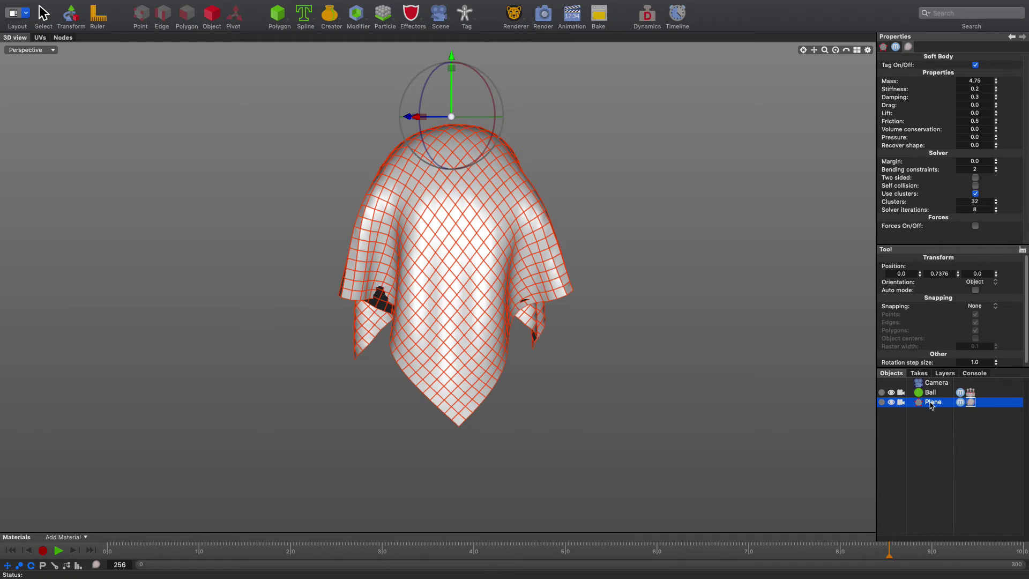
{"action": "key", "text": "Delete"}
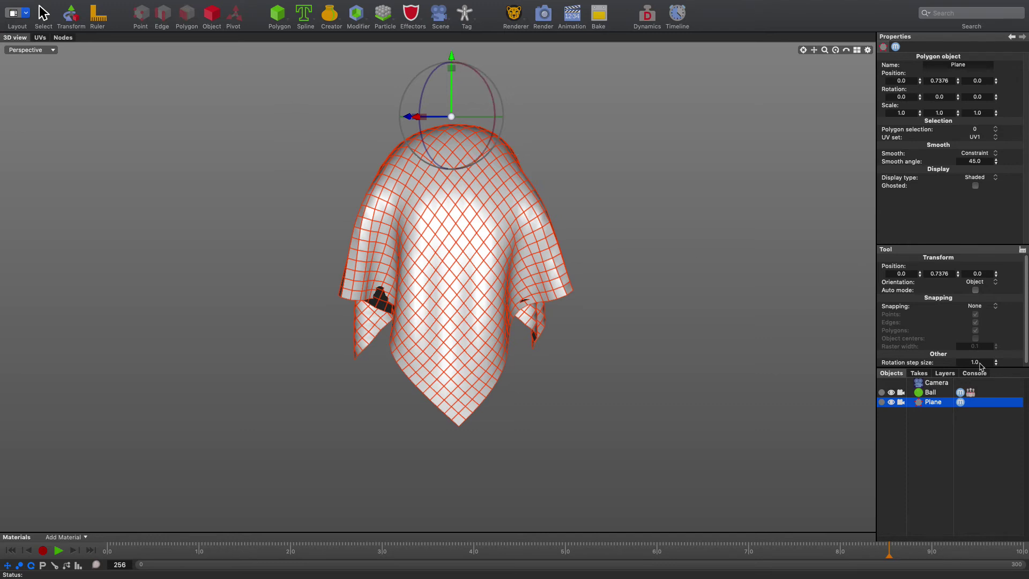
{"action": "left_click", "coordinate": [936, 392]}
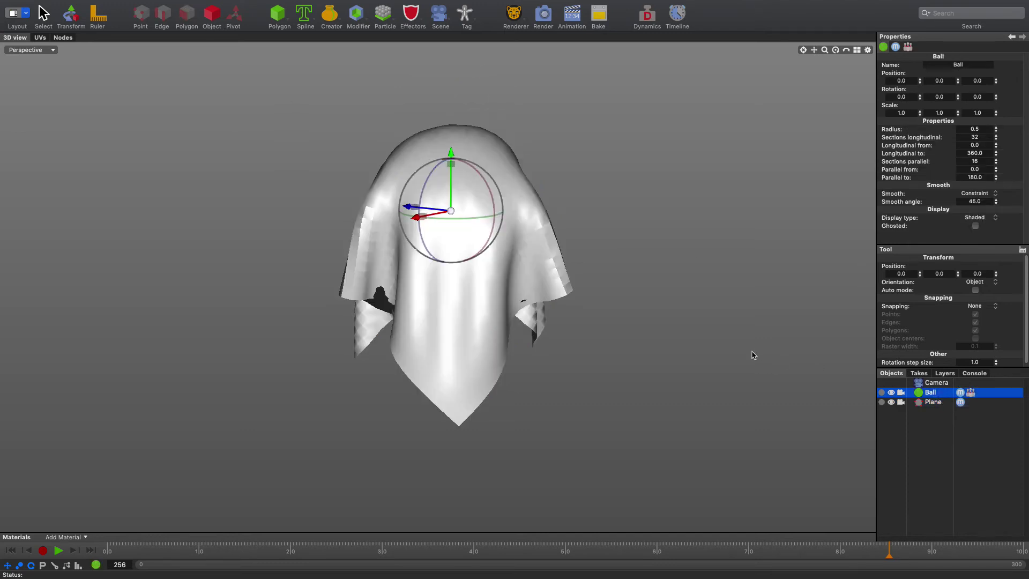
{"action": "key", "text": "Delete"}
{"action": "left_click", "coordinate": [659, 243]}
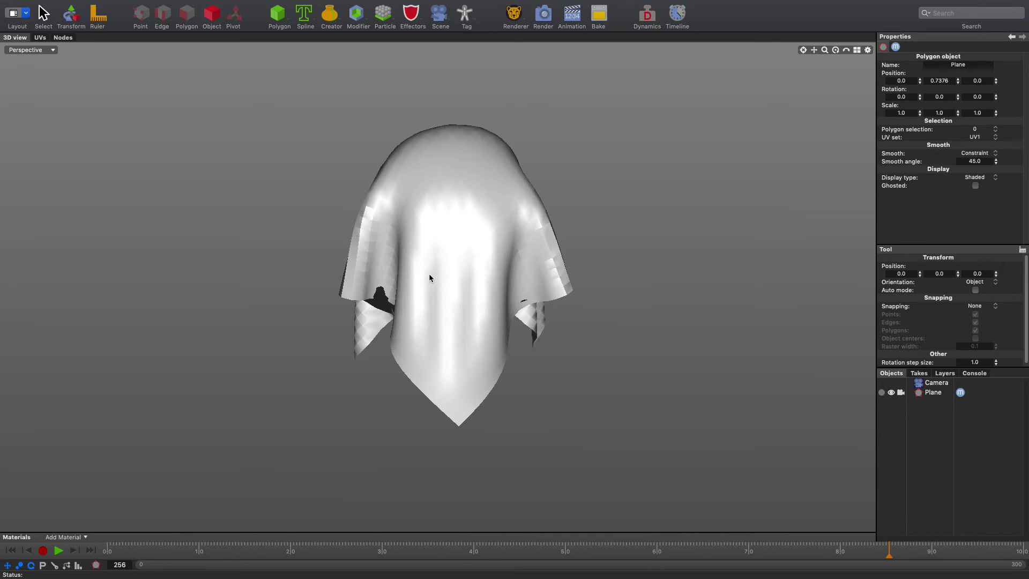
- Turn on Light Both Sides in the 3D view so the inside of the cloth is lit
{"action": "middle_click_drag", "start_coordinate": [407, 285], "coordinate": [455, 252]}
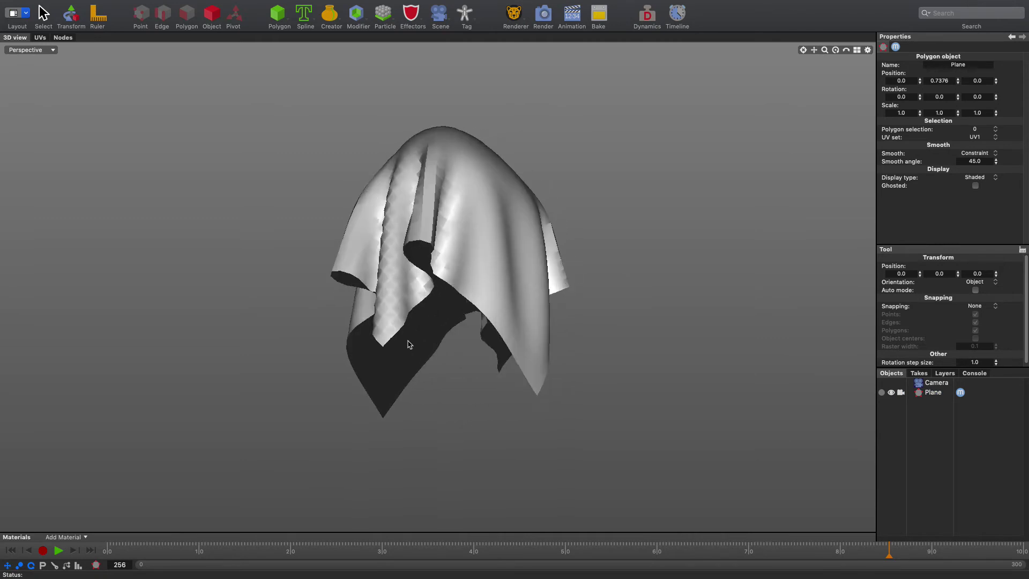
{"action": "left_click", "coordinate": [450, 215]}
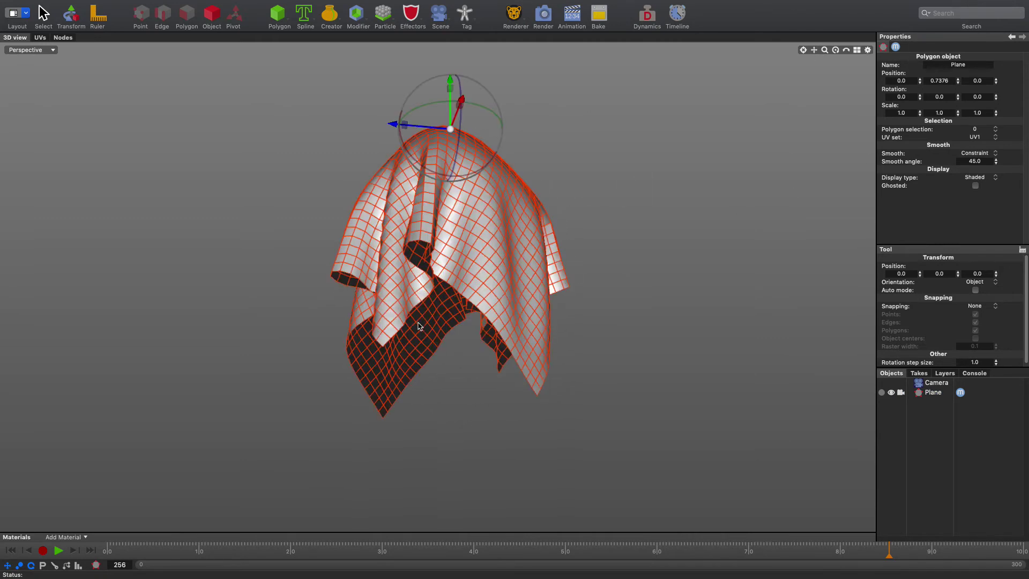
{"action": "left_click", "coordinate": [868, 50]}
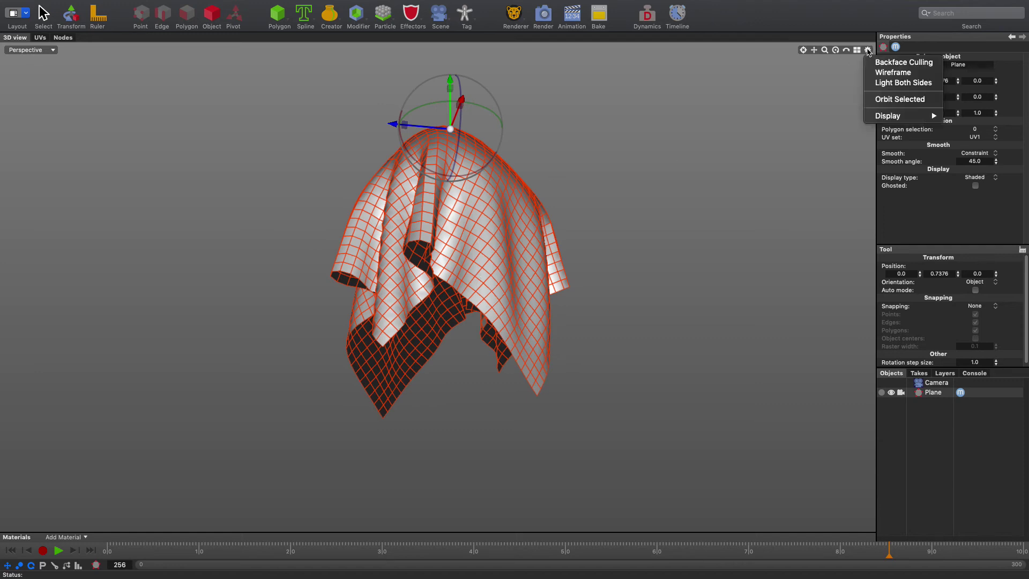
{"action": "left_click", "coordinate": [907, 80]}
{"action": "left_click", "coordinate": [568, 194]}
{"action": "middle_click_drag", "start_coordinate": [437, 189], "coordinate": [382, 240]}
{"action": "left_click", "coordinate": [396, 246]}
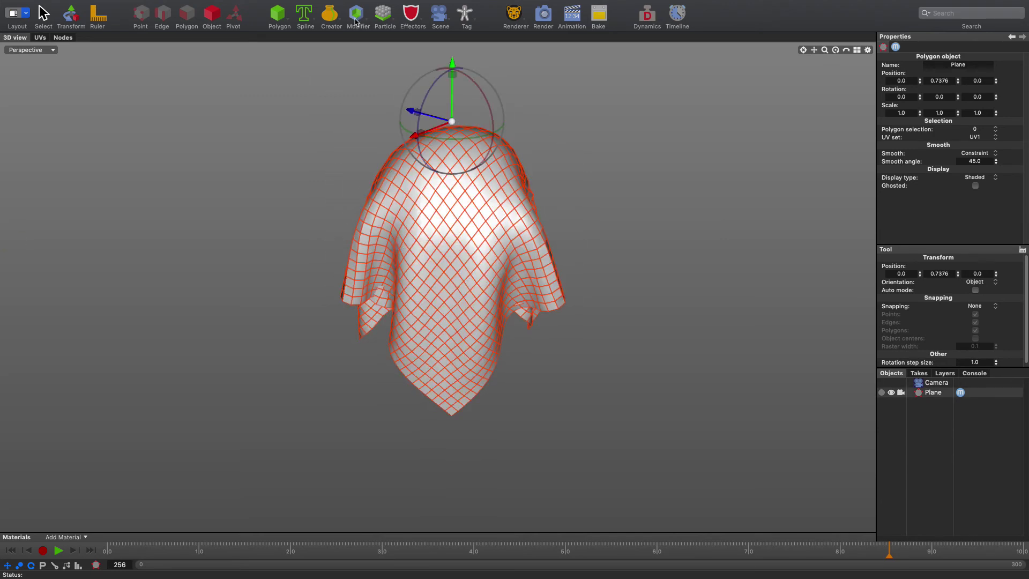
{"action": "right_click_drag", "start_coordinate": [587, 202], "coordinate": [561, 214]}
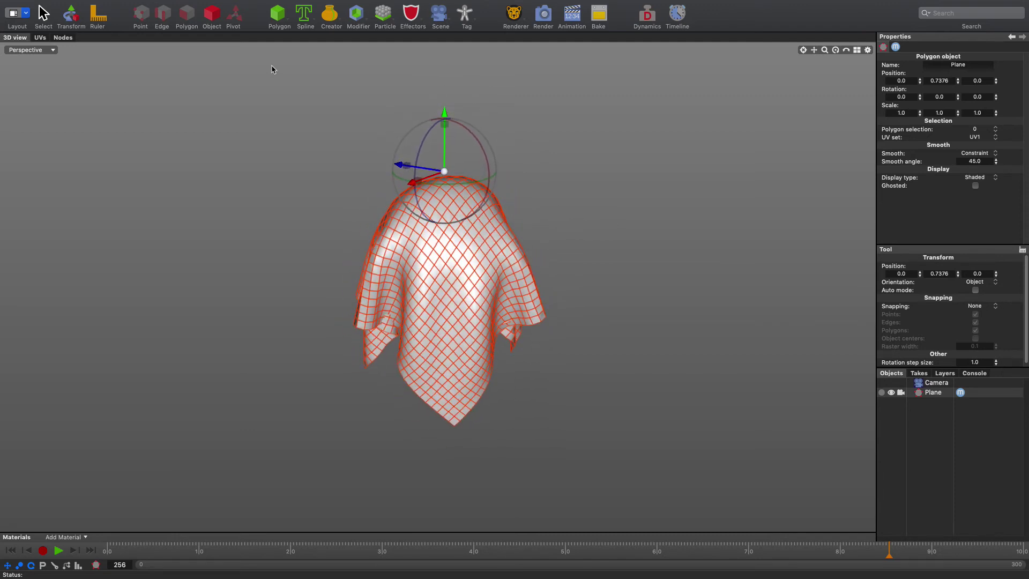
{"action": "left_click", "coordinate": [362, 17]}
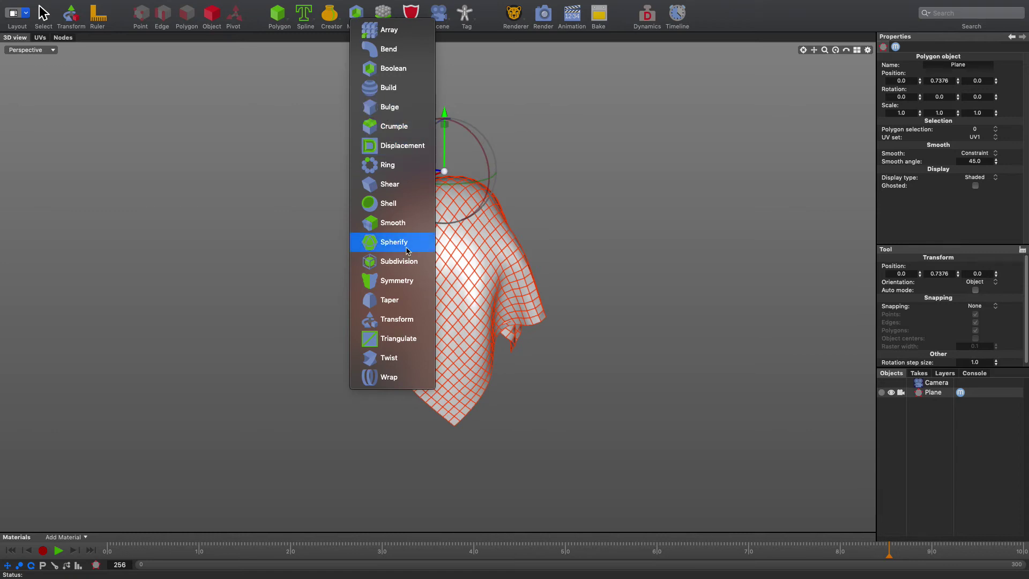
{"action": "left_click", "coordinate": [413, 108]}
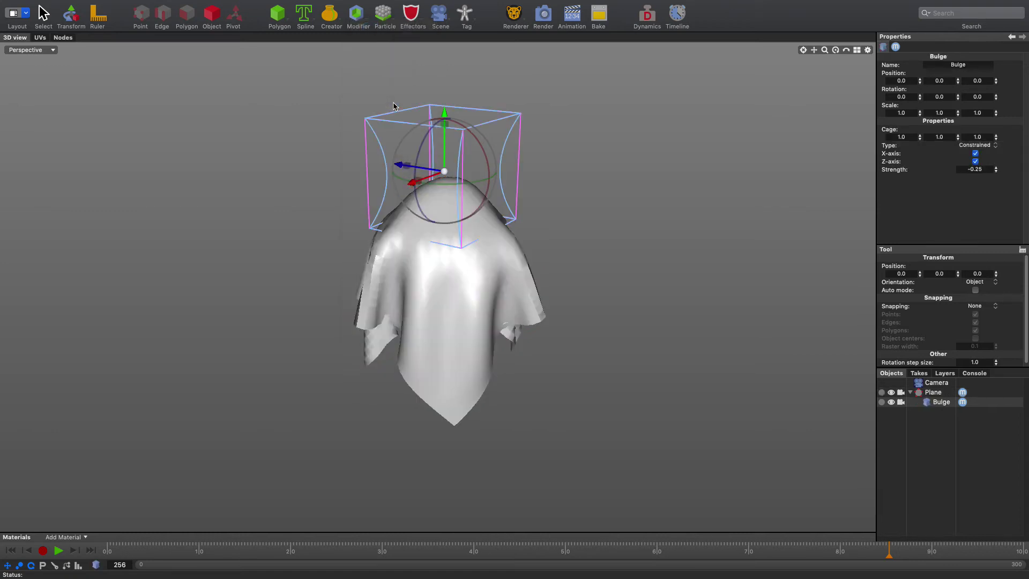
{"action": "left_click", "coordinate": [927, 394]}
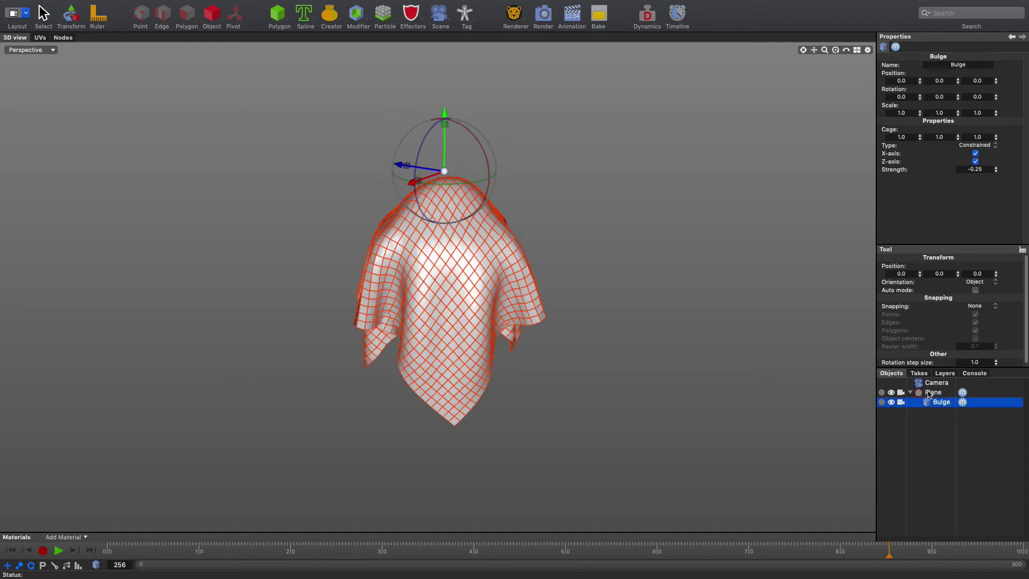
{"action": "left_click", "coordinate": [933, 403]}
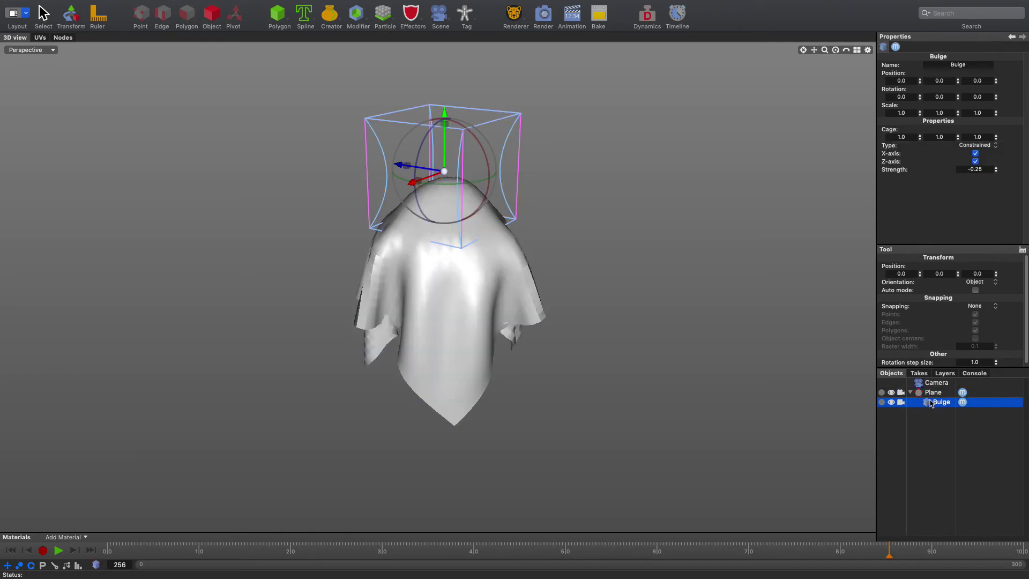
{"action": "key", "text": "Delete"}
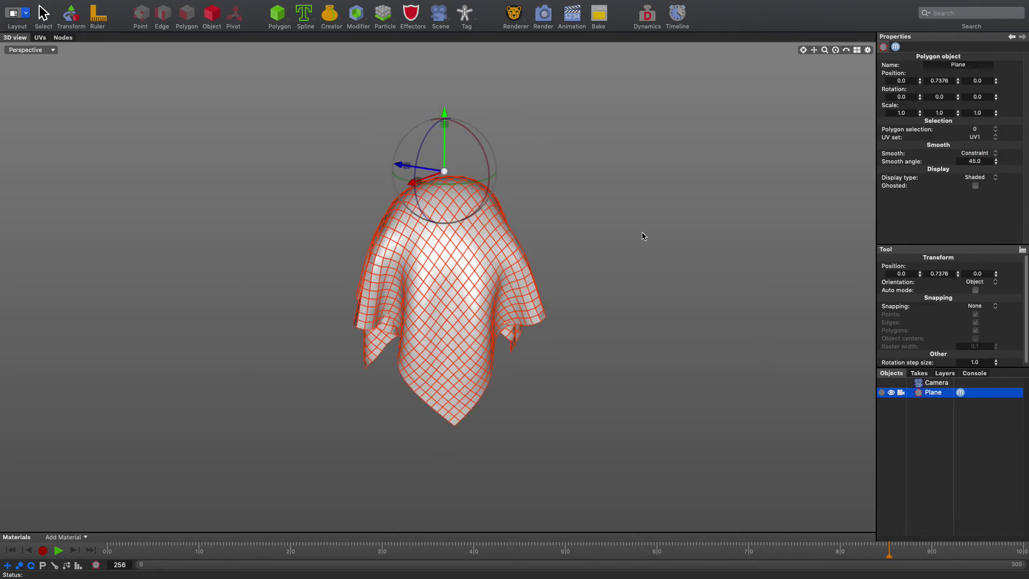
- Add a Bulge modifier with nothing selected and make it a child of the plane
{"action": "left_click", "coordinate": [653, 243]}
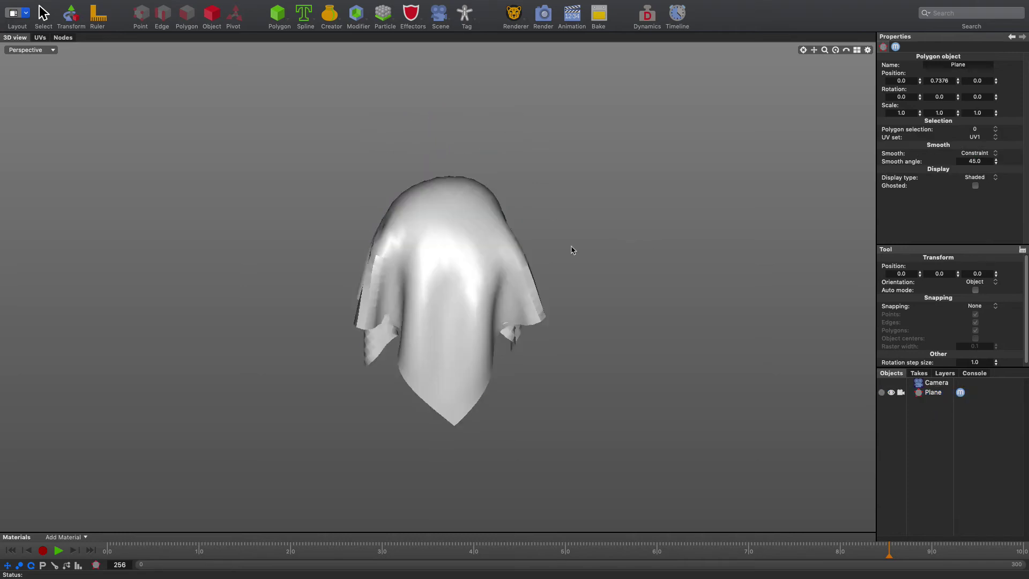
{"action": "left_click", "coordinate": [358, 19]}
{"action": "left_click", "coordinate": [376, 102]}
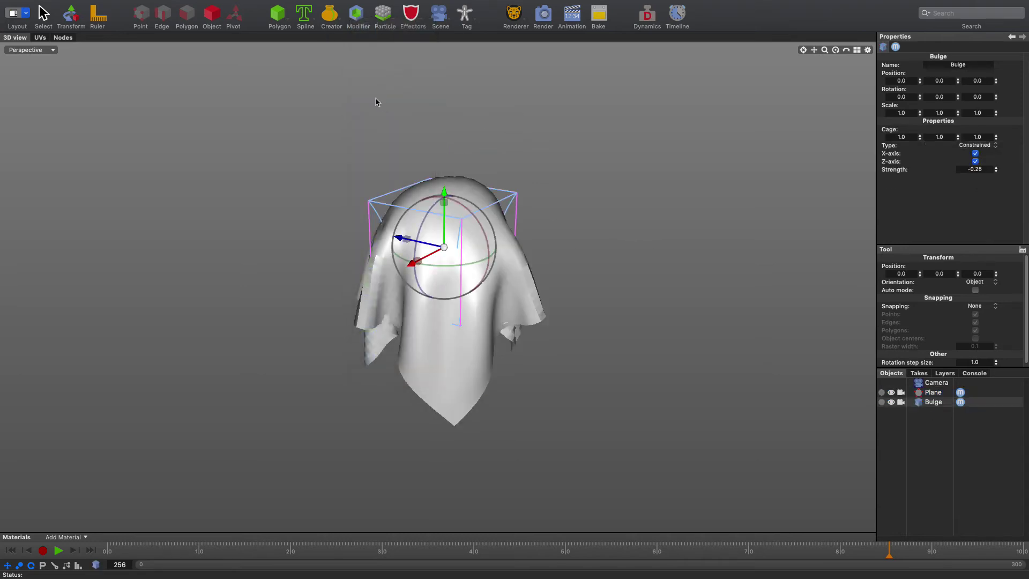
{"action": "left_click", "coordinate": [933, 392]}
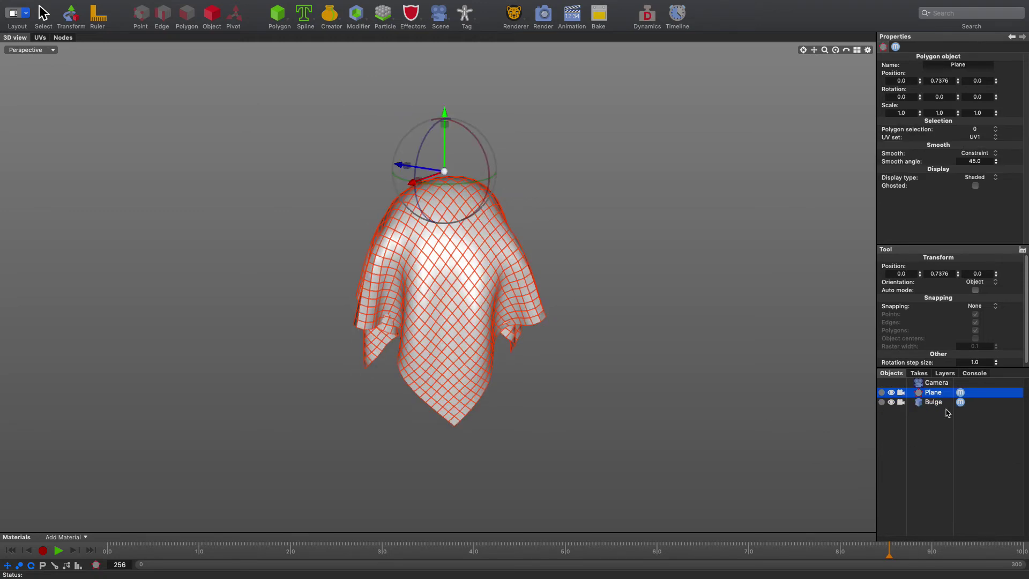
{"action": "left_click", "coordinate": [932, 402]}
{"action": "left_click_drag", "start_coordinate": [934, 403], "coordinate": [933, 392]}
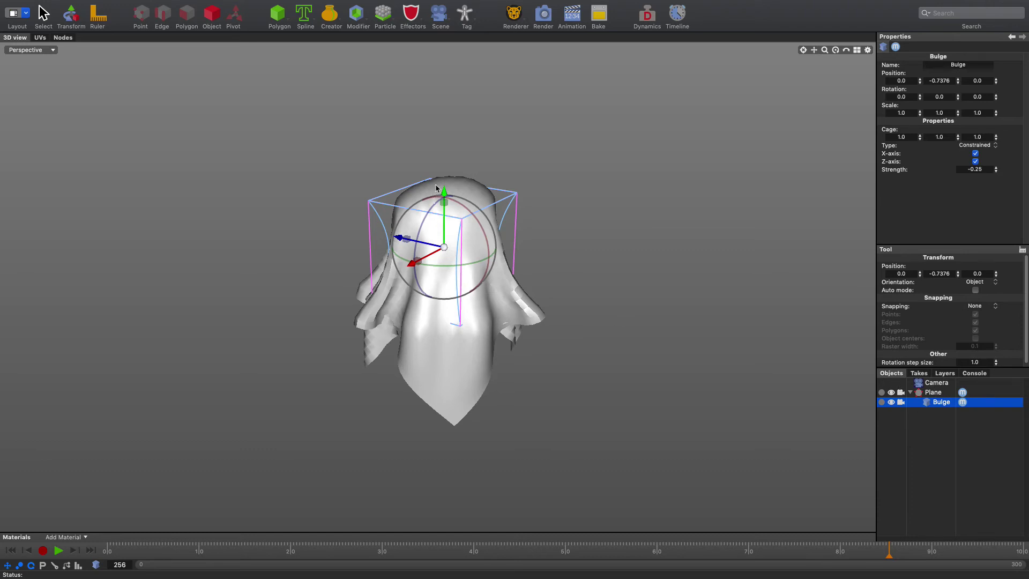
- Lower the Bulge modifier to a Y position of about -1.6 and scale it uniformly to about 2.15
{"action": "left_click_drag", "start_coordinate": [444, 196], "coordinate": [455, 239]}
{"action": "left_click_drag", "start_coordinate": [434, 179], "coordinate": [455, 163], "text": "alt"}
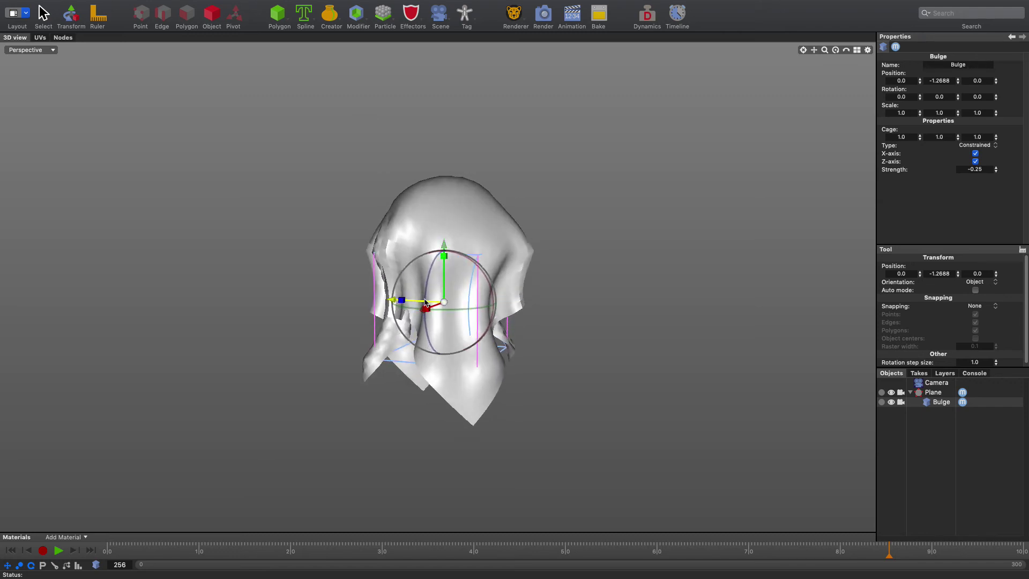
{"action": "left_click_drag", "start_coordinate": [444, 301], "coordinate": [527, 302]}
{"action": "key", "text": "super+z"}
{"action": "left_click_drag", "start_coordinate": [609, 299], "coordinate": [630, 298]}
{"action": "left_click_drag", "start_coordinate": [619, 297], "coordinate": [550, 294], "text": "alt"}
{"action": "left_click_drag", "start_coordinate": [443, 267], "coordinate": [443, 298]}
{"action": "scroll", "coordinate": [475, 187], "scroll_direction": "up", "scroll_amount": 5}
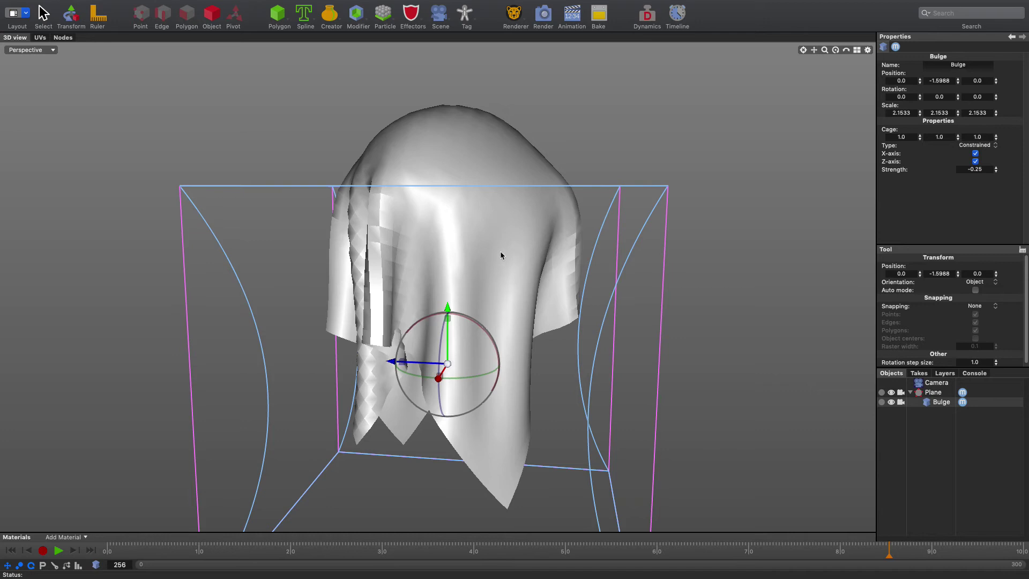
- Scale the Bulge modifier uniformly to about 2.55, set its strength to -0.62 and raise it to a Y position of about -1.56
{"action": "left_click_drag", "start_coordinate": [997, 171], "coordinate": [1008, 200]}
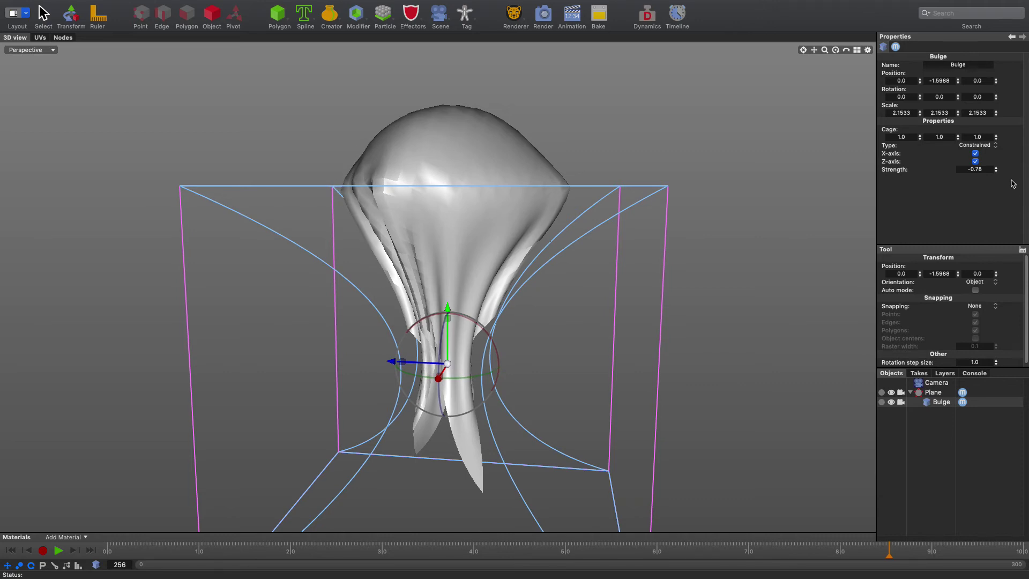
{"action": "mouse_move", "coordinate": [998, 172]}
{"action": "left_mouse_down"}
{"action": "mouse_move", "coordinate": [994, 155]}
{"action": "mouse_move", "coordinate": [998, 167]}
{"action": "left_mouse_up"}
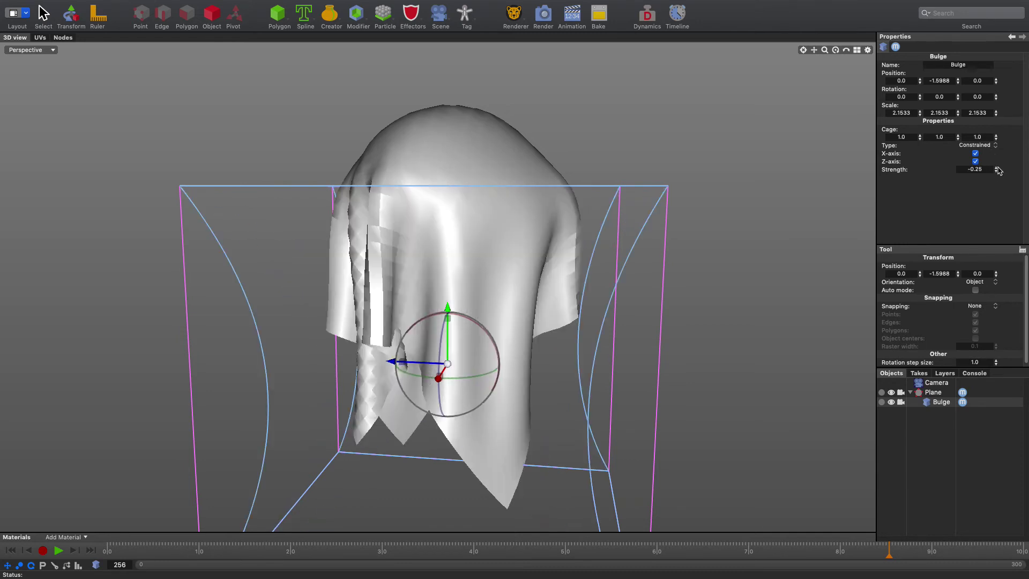
{"action": "scroll", "coordinate": [388, 262], "scroll_direction": "down", "scroll_amount": 5}
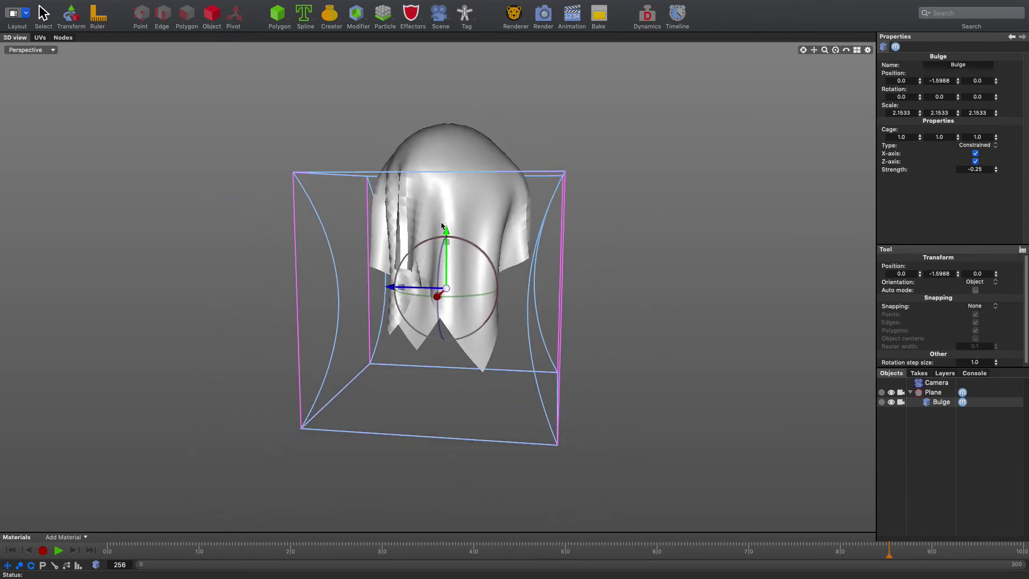
{"action": "left_click_drag", "start_coordinate": [447, 289], "coordinate": [468, 288]}
{"action": "left_click_drag", "start_coordinate": [998, 170], "coordinate": [1001, 192]}
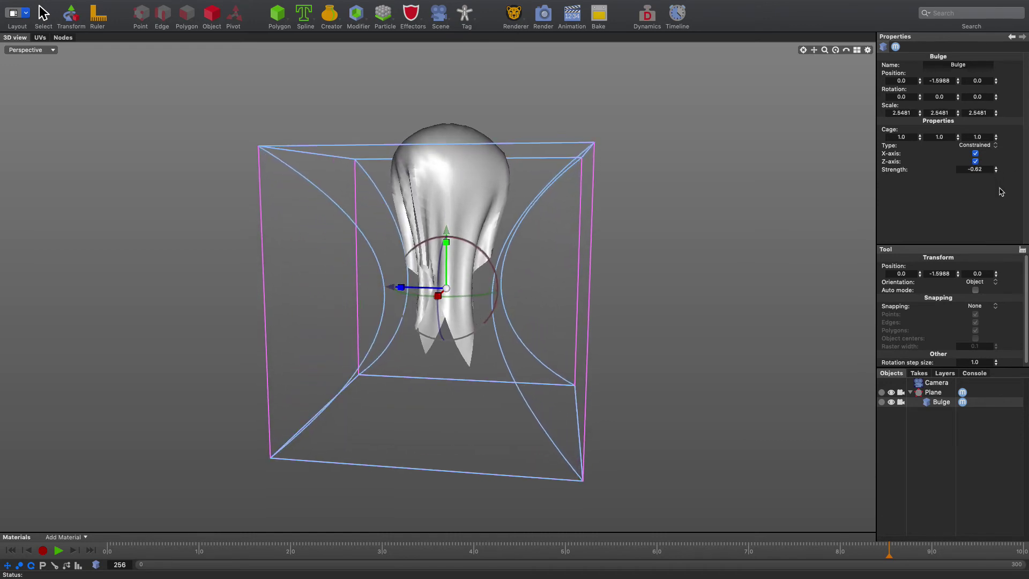
{"action": "middle_click_drag", "start_coordinate": [587, 167], "coordinate": [432, 245]}
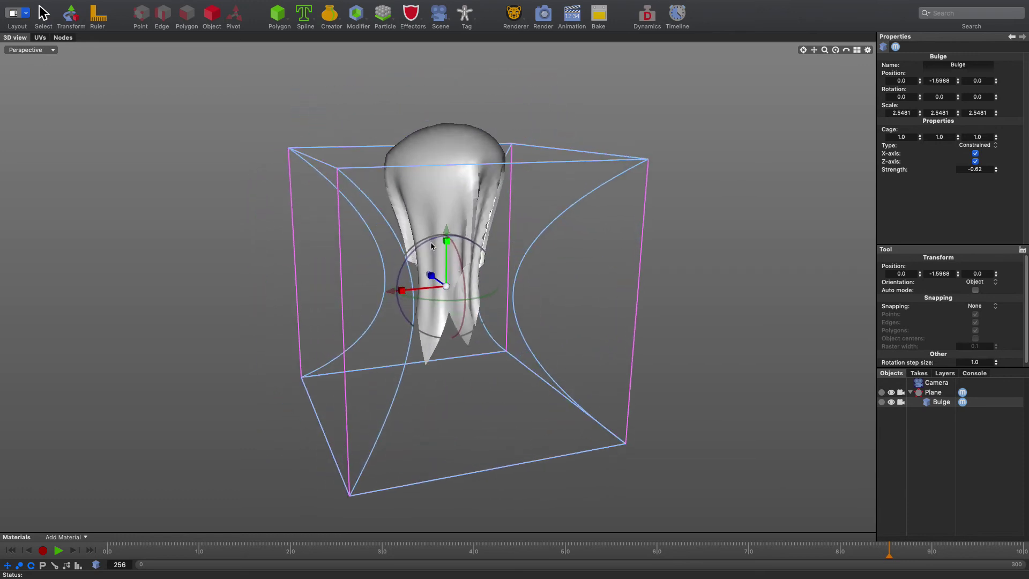
{"action": "mouse_move", "coordinate": [446, 230]}
{"action": "left_mouse_down"}
{"action": "mouse_move", "coordinate": [446, 241]}
{"action": "mouse_move", "coordinate": [446, 228]}
{"action": "left_mouse_up"}
{"action": "middle_click_drag", "start_coordinate": [462, 227], "coordinate": [677, 317]}
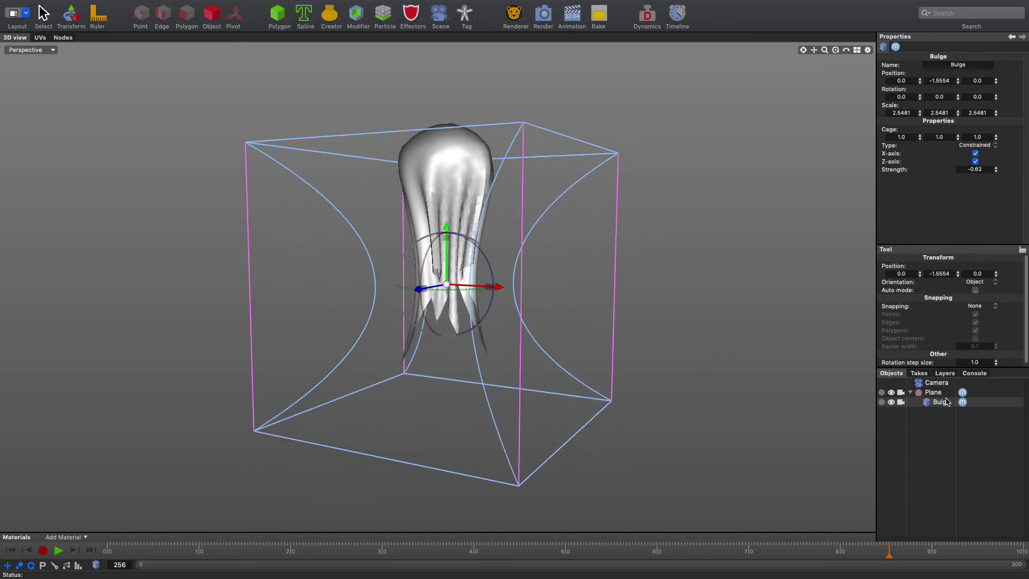
- Duplicate the Bulge modifier, then place the copy at a Y position of about -1.63 with a uniform scale of about 1.72
{"action": "left_click", "coordinate": [931, 404]}
{"action": "key", "text": "super+d"}
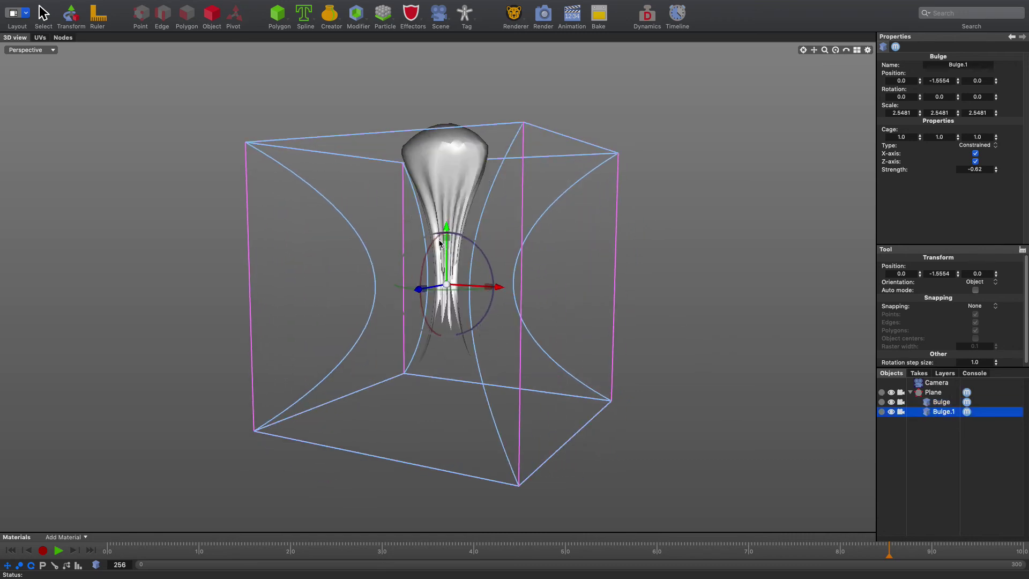
{"action": "left_click_drag", "start_coordinate": [446, 256], "coordinate": [446, 278]}
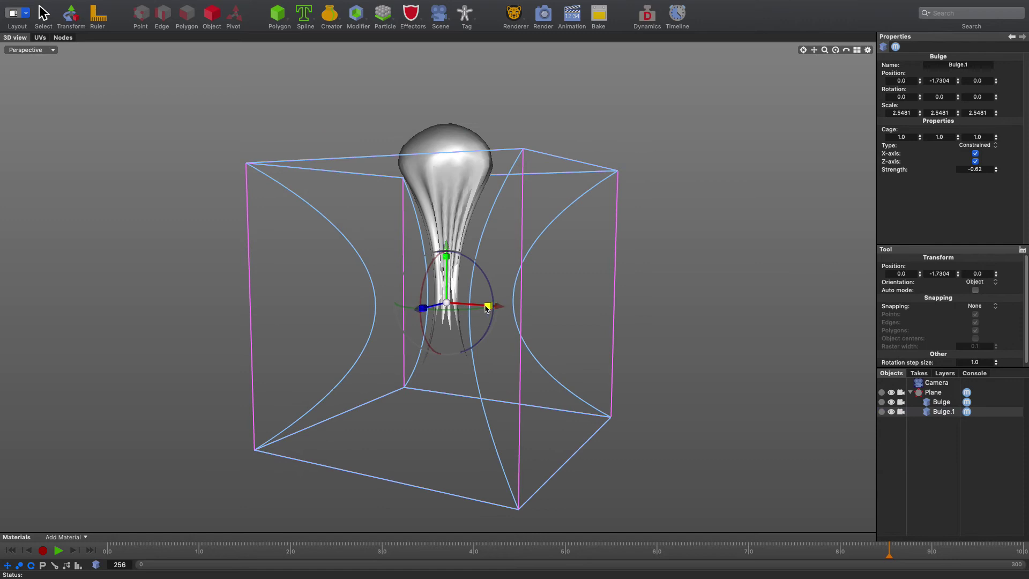
{"action": "left_click_drag", "start_coordinate": [486, 307], "coordinate": [462, 305]}
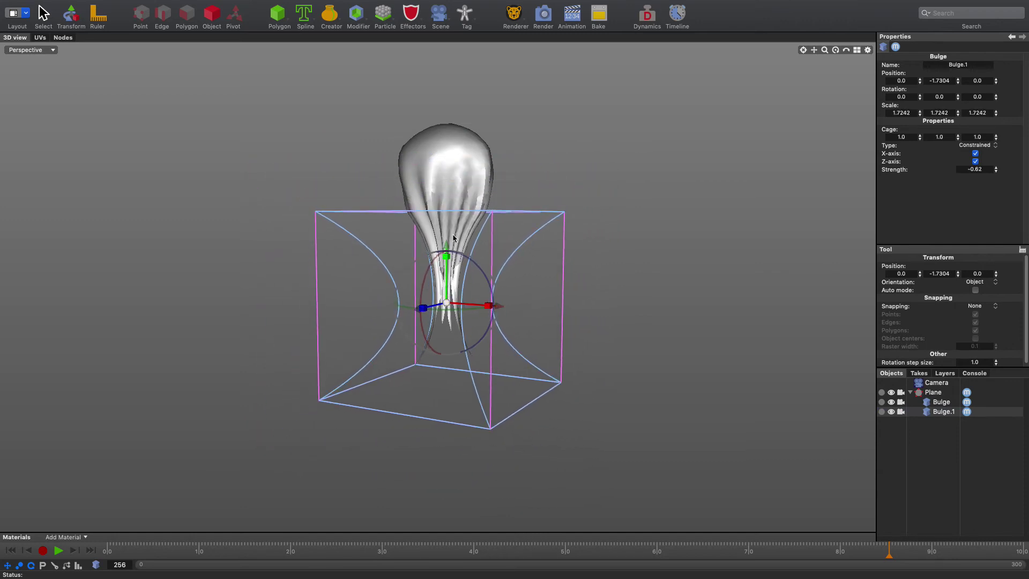
{"action": "left_click_drag", "start_coordinate": [446, 250], "coordinate": [446, 238]}
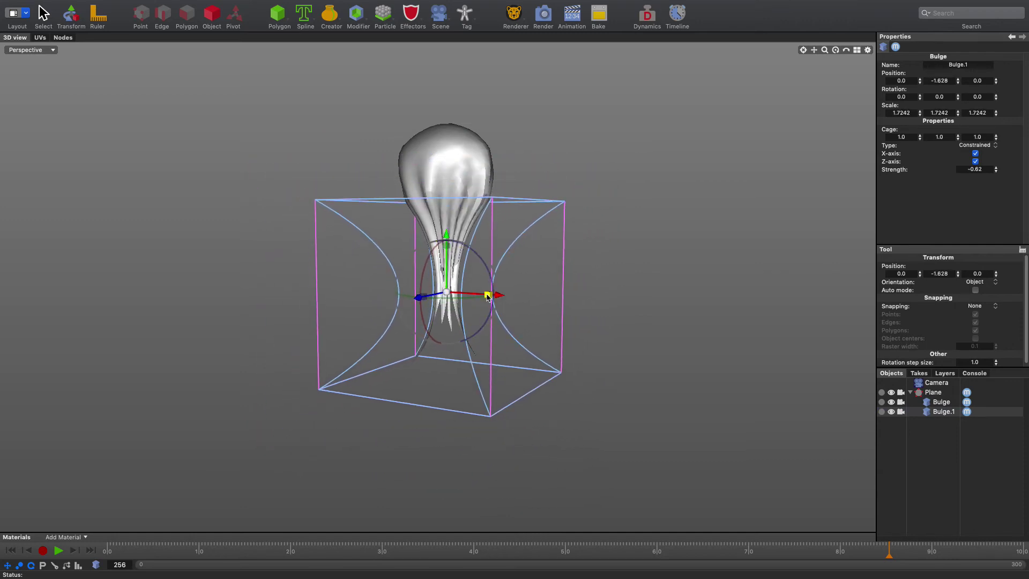
- Set the second Bulge modifier's strength to -0.54 and enlarge it uniformly to about 1.91
{"action": "left_click_drag", "start_coordinate": [994, 167], "coordinate": [993, 167]}
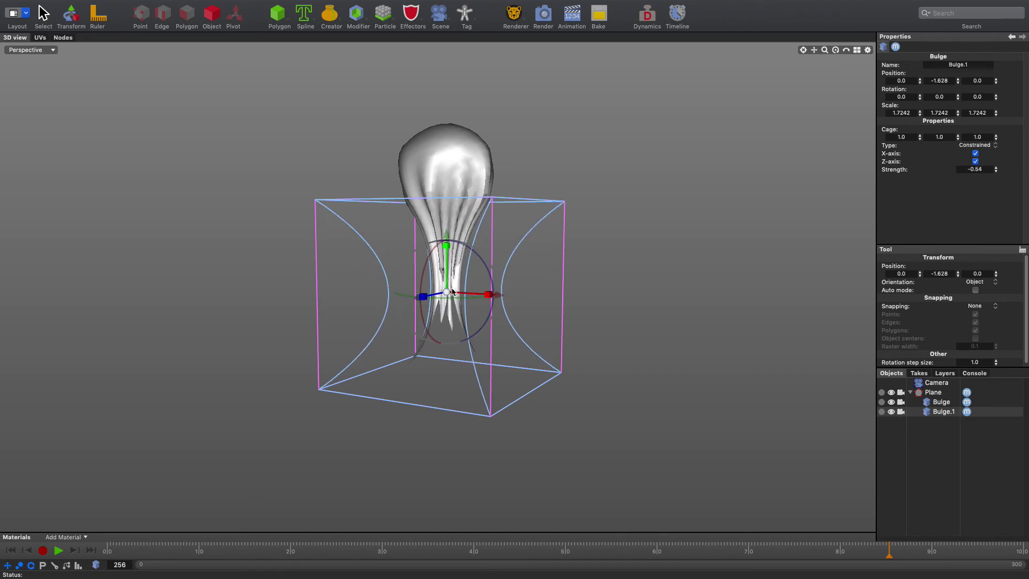
{"action": "left_click_drag", "start_coordinate": [447, 292], "coordinate": [454, 292]}
{"action": "left_click_drag", "start_coordinate": [461, 251], "coordinate": [563, 256], "text": "alt"}
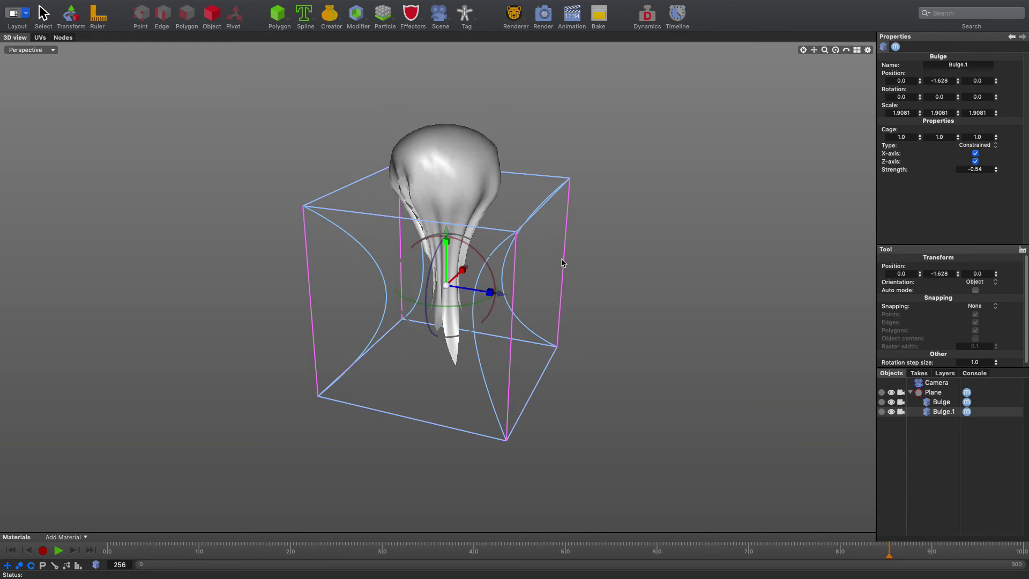
{"action": "left_click_drag", "start_coordinate": [563, 264], "coordinate": [522, 233], "text": "alt"}
{"action": "left_click_drag", "start_coordinate": [543, 294], "coordinate": [483, 293], "text": "alt"}
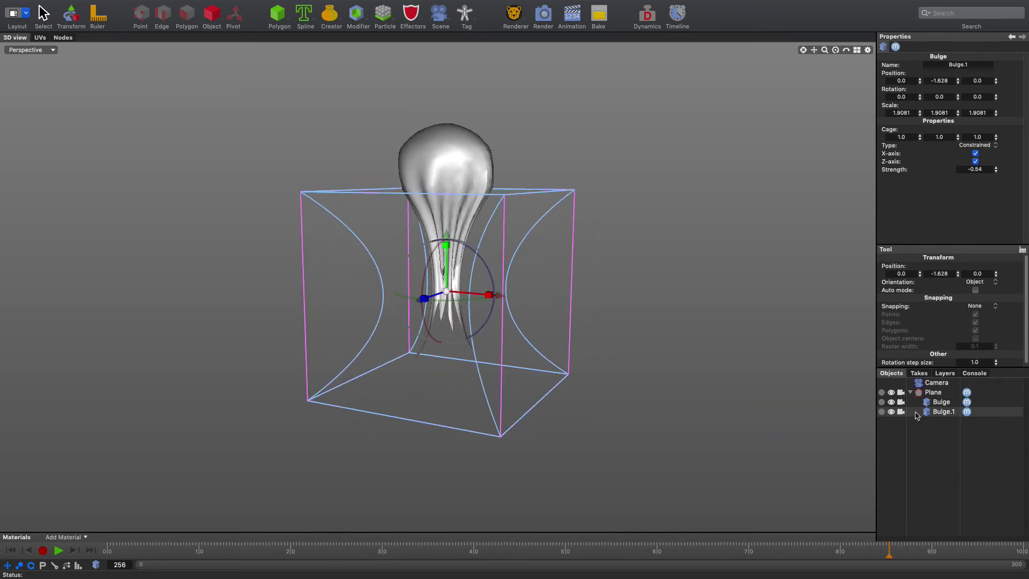
- Add a Taper modifier to the plane, lower it over the cloth and rotate it 180 degrees around Z
{"action": "left_click", "coordinate": [357, 15]}
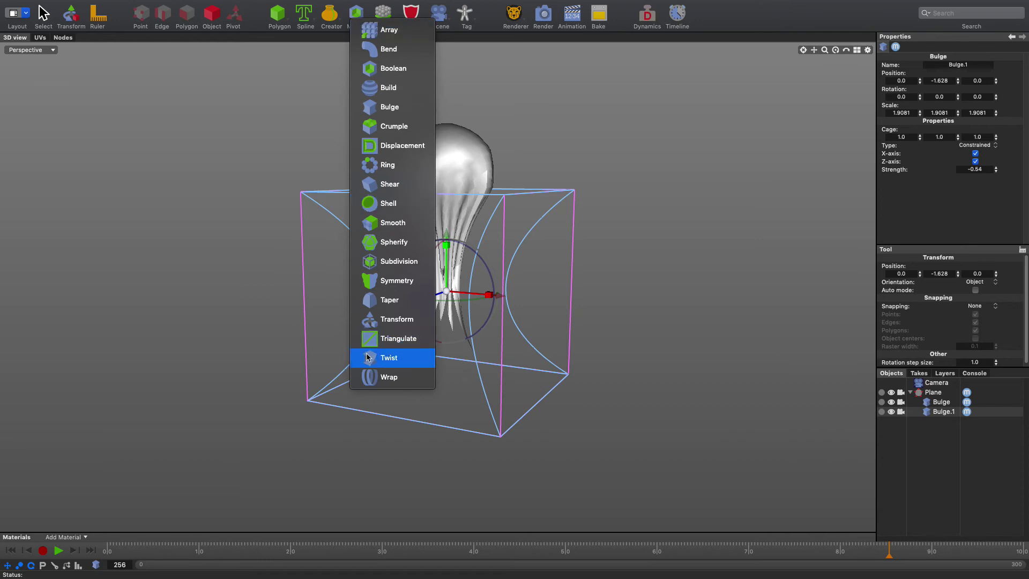
{"action": "left_click", "coordinate": [391, 300]}
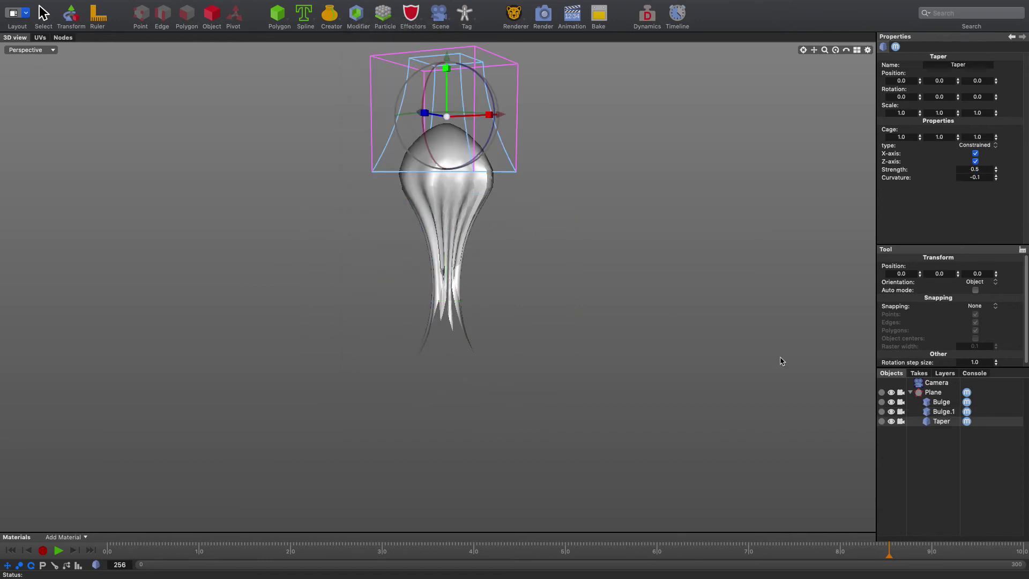
{"action": "left_click_drag", "start_coordinate": [441, 56], "coordinate": [446, 172]}
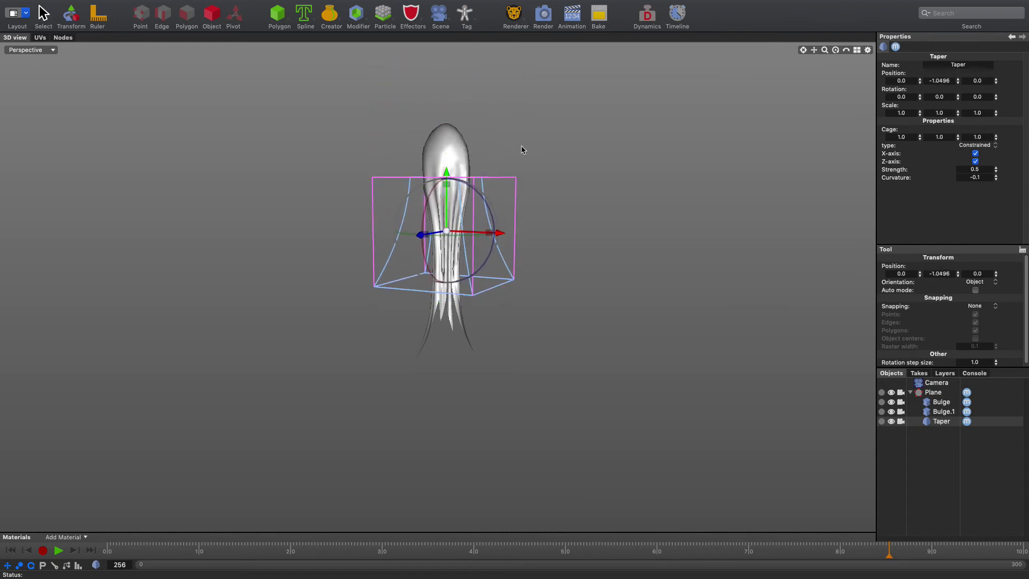
{"action": "left_click_drag", "start_coordinate": [491, 197], "coordinate": [334, 106]}
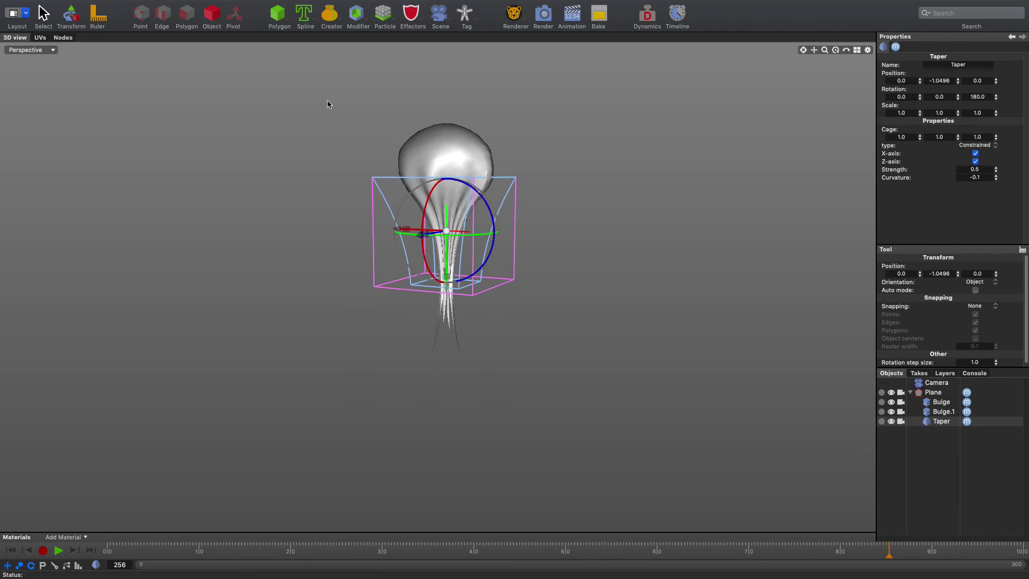
- Lower the Taper modifier to a Y position of about -1.8 and scale it uniformly to about 1.81
{"action": "left_click_drag", "start_coordinate": [446, 285], "coordinate": [445, 332]}
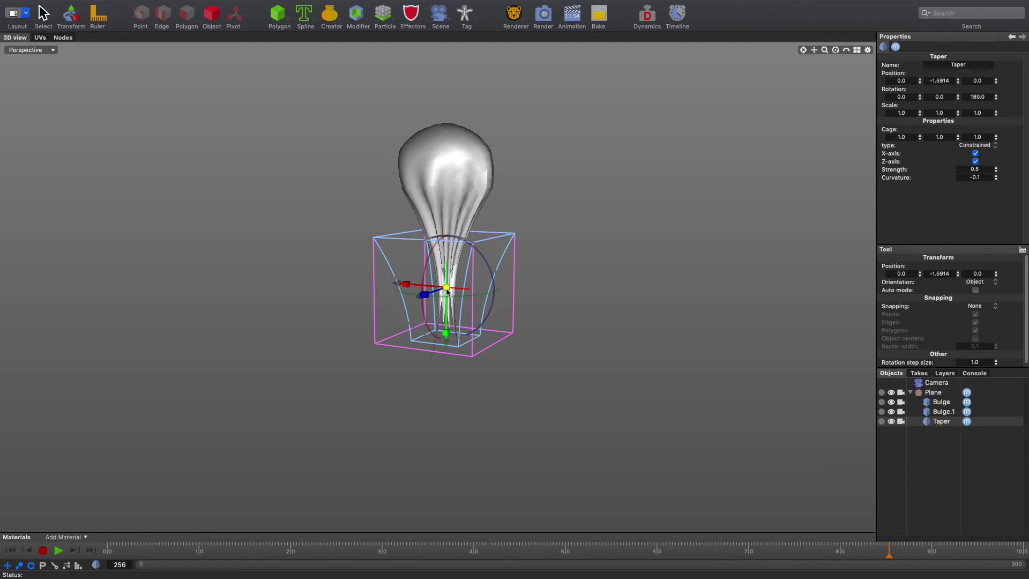
{"action": "left_click_drag", "start_coordinate": [447, 291], "coordinate": [482, 291]}
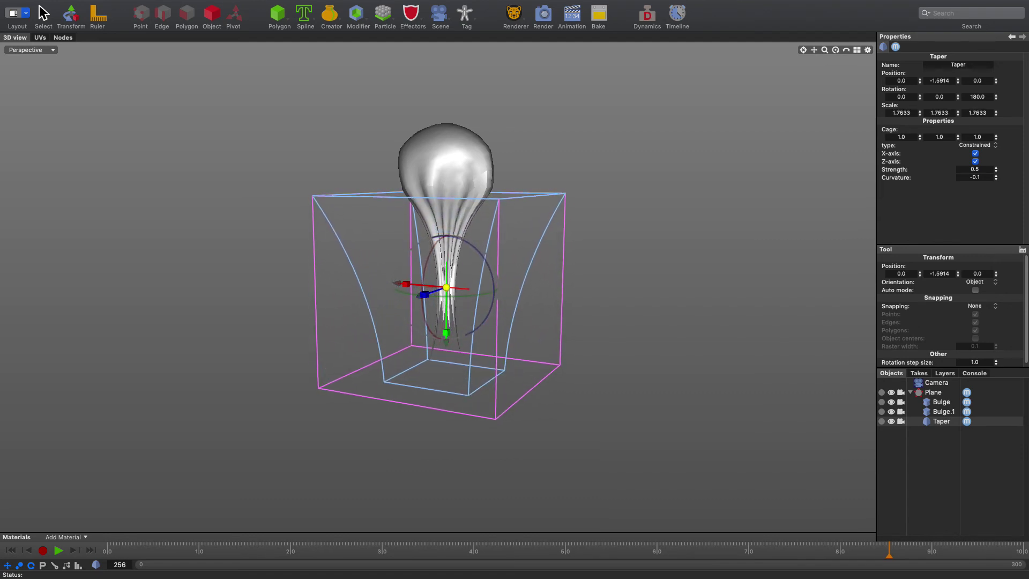
{"action": "left_click_drag", "start_coordinate": [571, 325], "coordinate": [733, 374]}
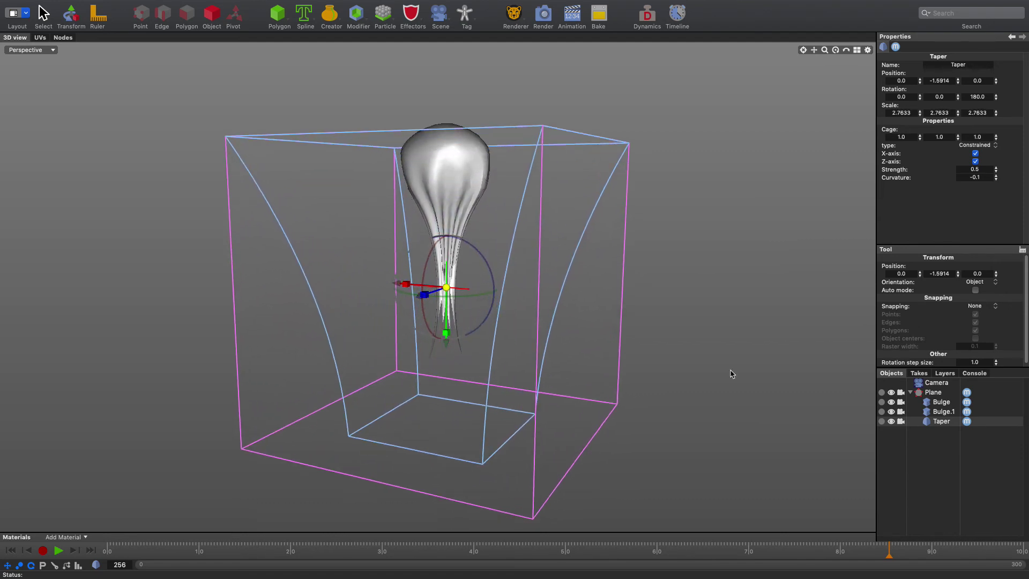
{"action": "left_click_drag", "start_coordinate": [405, 271], "coordinate": [475, 275], "text": "alt"}
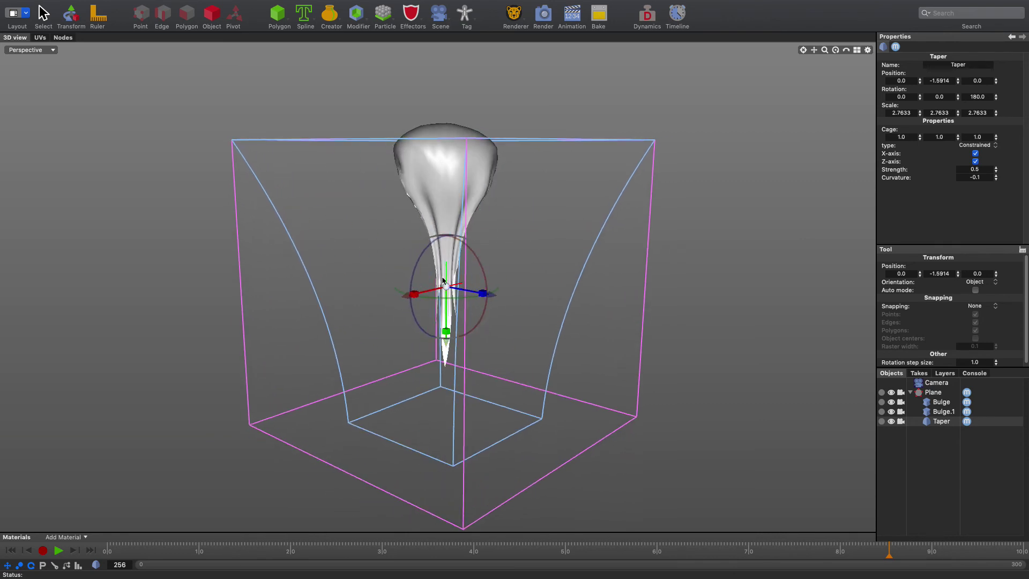
{"action": "left_click_drag", "start_coordinate": [449, 307], "coordinate": [401, 296]}
{"action": "middle_click_drag", "start_coordinate": [399, 295], "coordinate": [378, 291]}
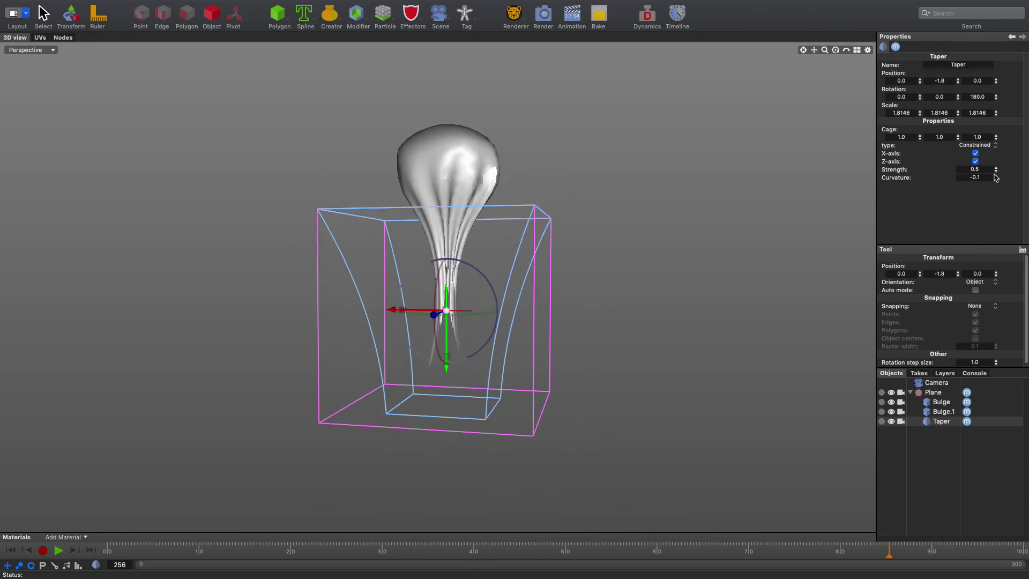
- Set the Taper modifier's strength to 0.0 and its curvature to -0.02
{"action": "left_click", "coordinate": [996, 168]}
{"action": "mouse_move", "coordinate": [996, 172]}
{"action": "left_mouse_down"}
{"action": "mouse_move", "coordinate": [1003, 201]}
{"action": "mouse_move", "coordinate": [995, 178]}
{"action": "left_mouse_up"}
{"action": "left_click_drag", "start_coordinate": [469, 262], "coordinate": [575, 260], "text": "alt"}
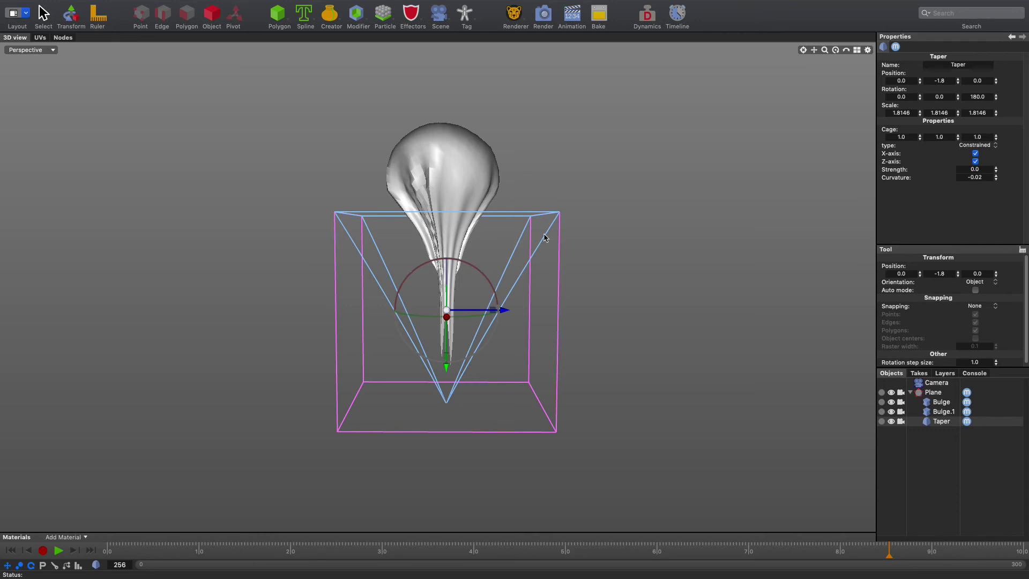
{"action": "right_click_drag", "start_coordinate": [563, 239], "coordinate": [406, 249]}
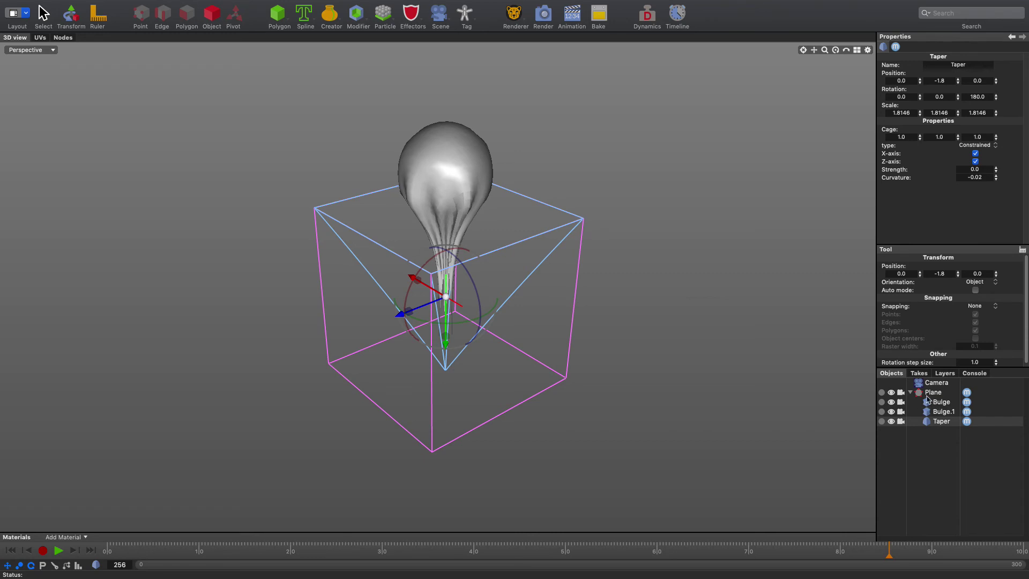
- Make the plane editable so its Bulge and Taper modifiers are baked into the mesh, and work in polygon mode
{"action": "left_click", "coordinate": [920, 395]}
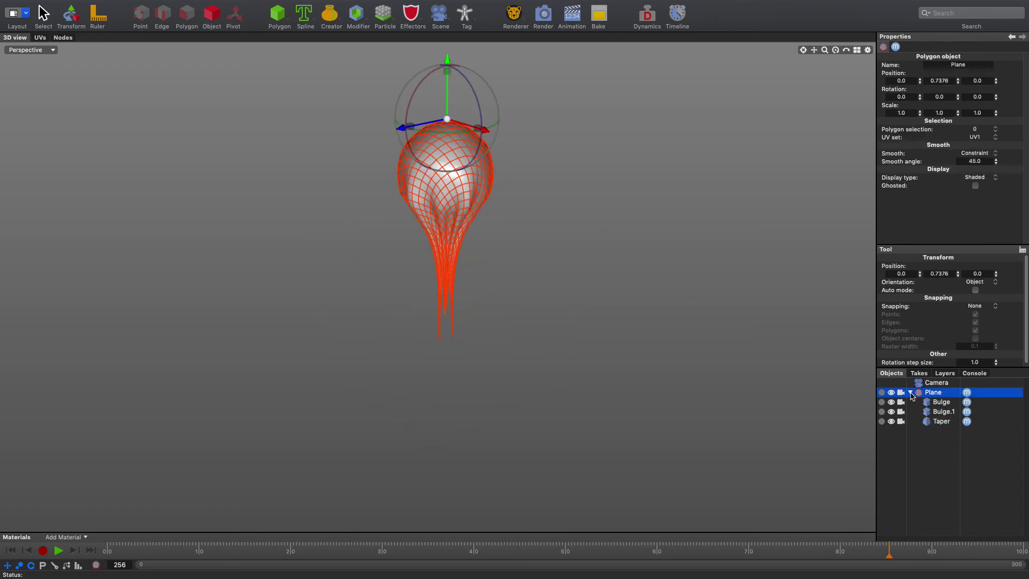
{"action": "key", "text": "c"}
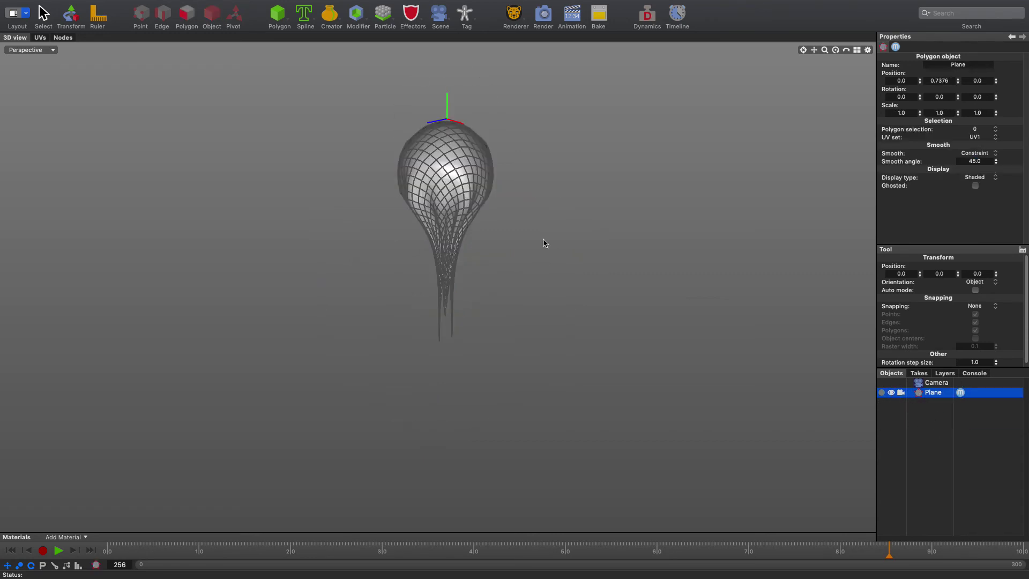
{"action": "left_click", "coordinate": [547, 241]}
{"action": "scroll", "coordinate": [462, 167], "scroll_direction": "up", "scroll_amount": 2}
{"action": "scroll", "coordinate": [462, 167], "scroll_direction": "up", "scroll_amount": 3}
{"action": "middle_click_drag", "start_coordinate": [512, 149], "coordinate": [493, 230], "text": "alt"}
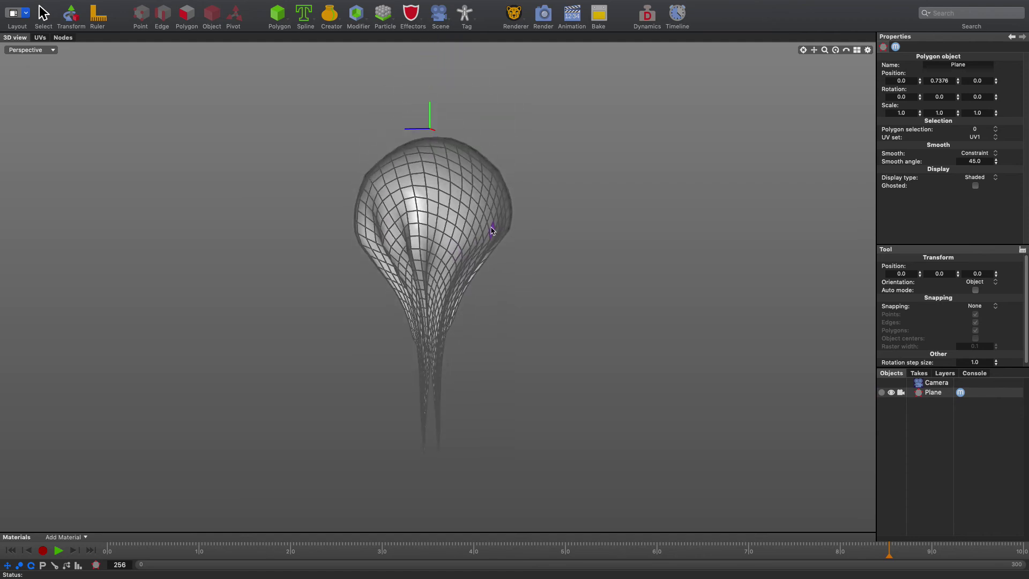
{"action": "mouse_move", "coordinate": [493, 229]}
{"action": "left_mouse_down", "text": "alt"}
{"action": "mouse_move", "coordinate": [396, 234]}
{"action": "mouse_move", "coordinate": [477, 232]}
{"action": "left_mouse_up", "text": "alt"}
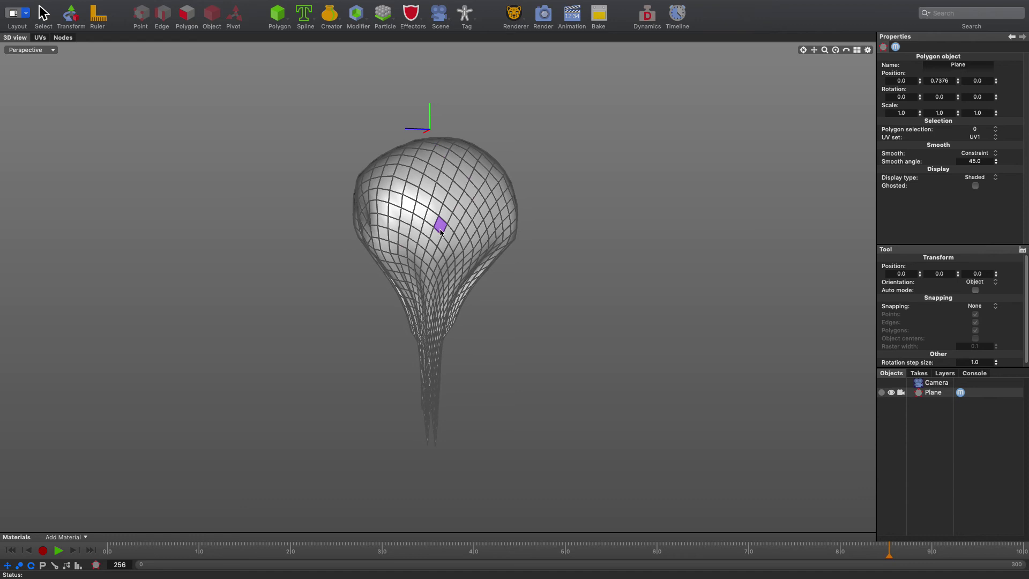
- Select all polygons of the cloth mesh using the Area Select tool
{"action": "left_click", "coordinate": [452, 250]}
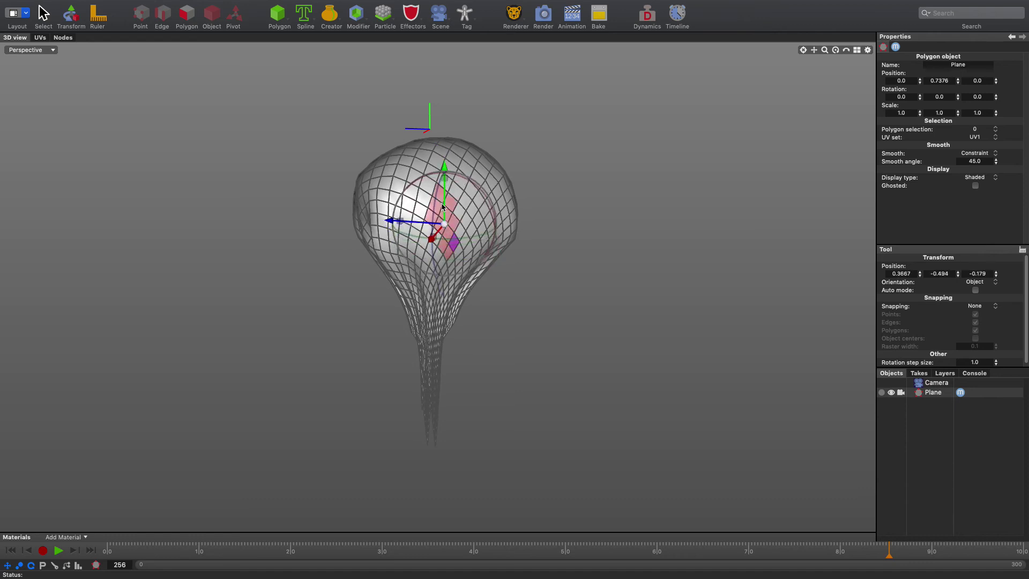
{"action": "left_click", "coordinate": [465, 218]}
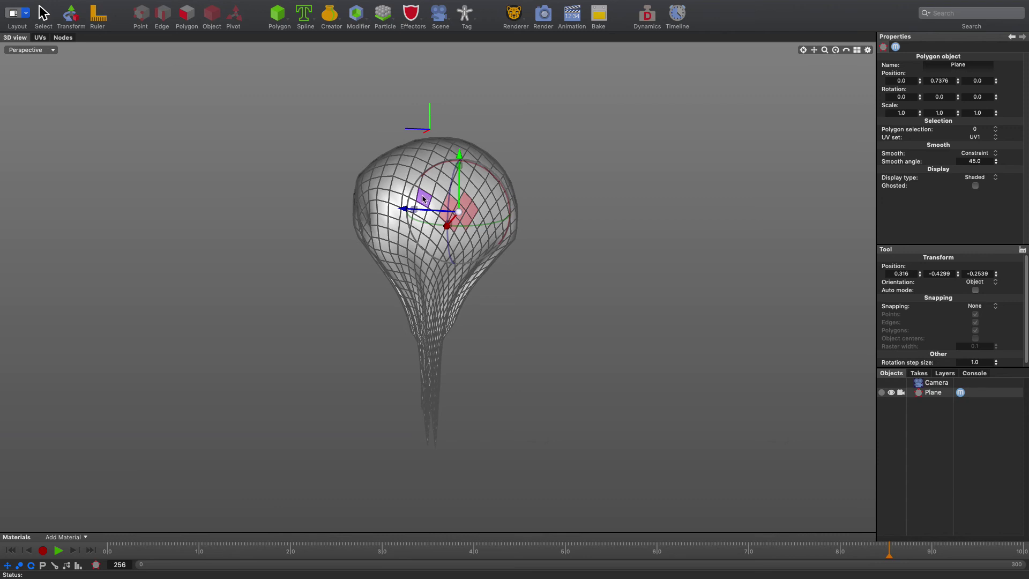
{"action": "right_click", "coordinate": [423, 199]}
{"action": "mouse_move", "coordinate": [481, 270]}
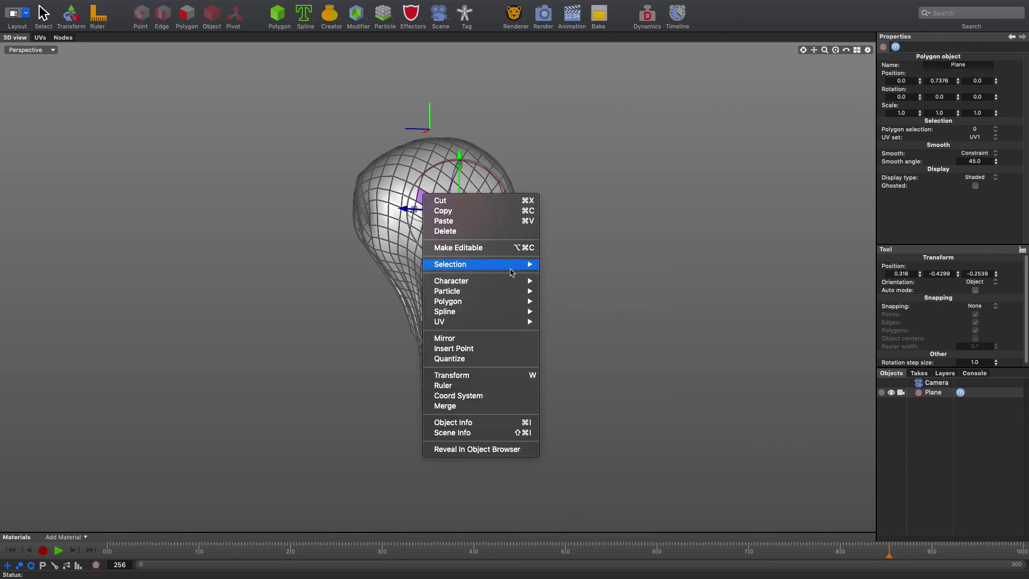
{"action": "left_click", "coordinate": [589, 363]}
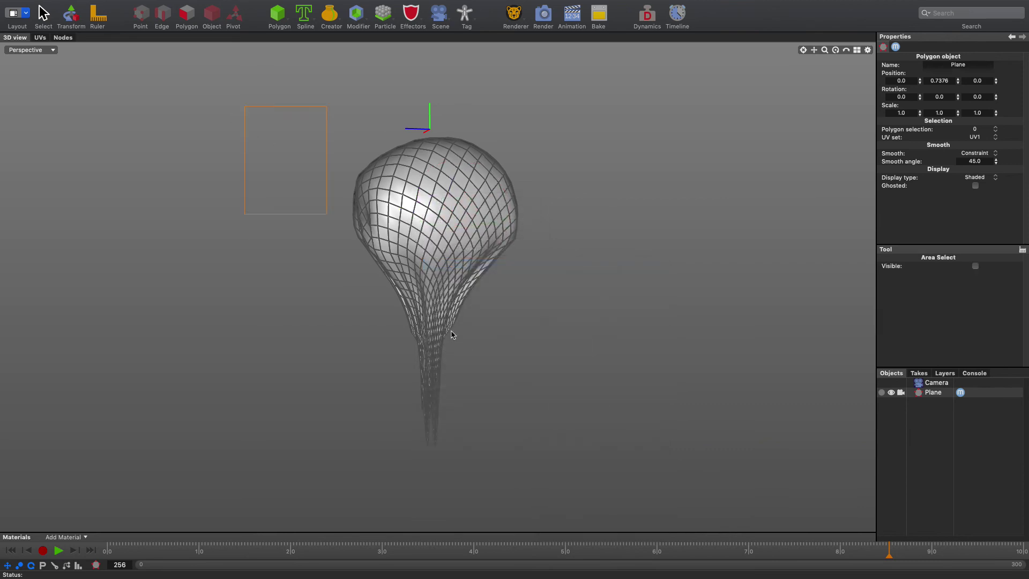
{"action": "left_click", "coordinate": [449, 241]}
- Crumple all selected cloth polygons along their normals with an offset of 0.01, 0.0 and 0.01
{"action": "right_click", "coordinate": [440, 196]}
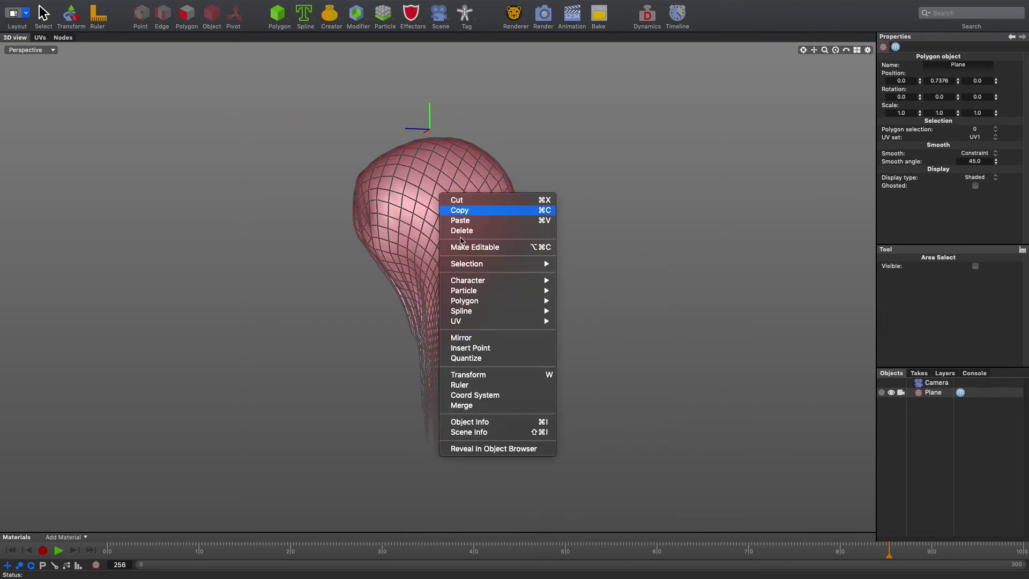
{"action": "mouse_move", "coordinate": [529, 302]}
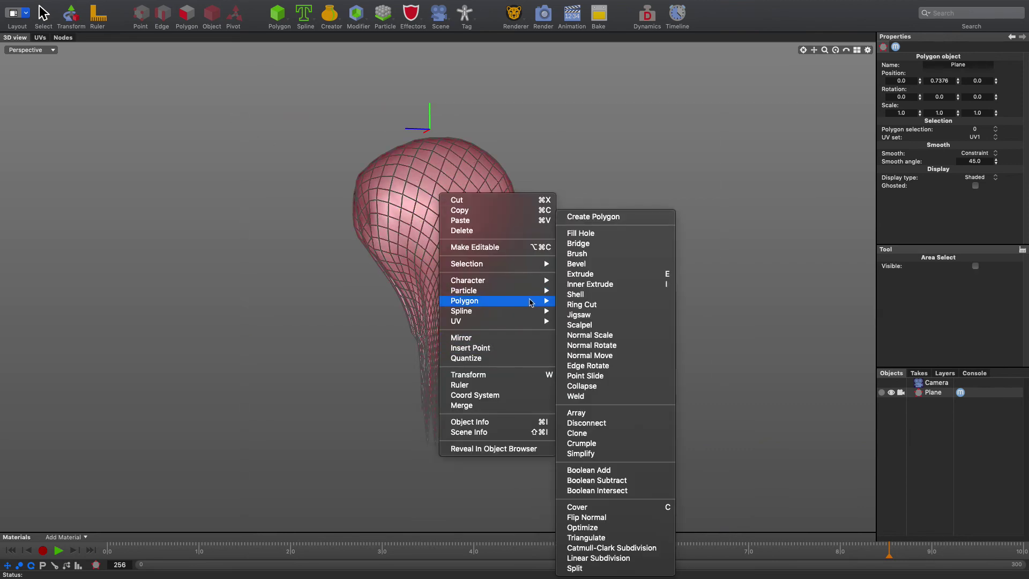
{"action": "left_click", "coordinate": [621, 443]}
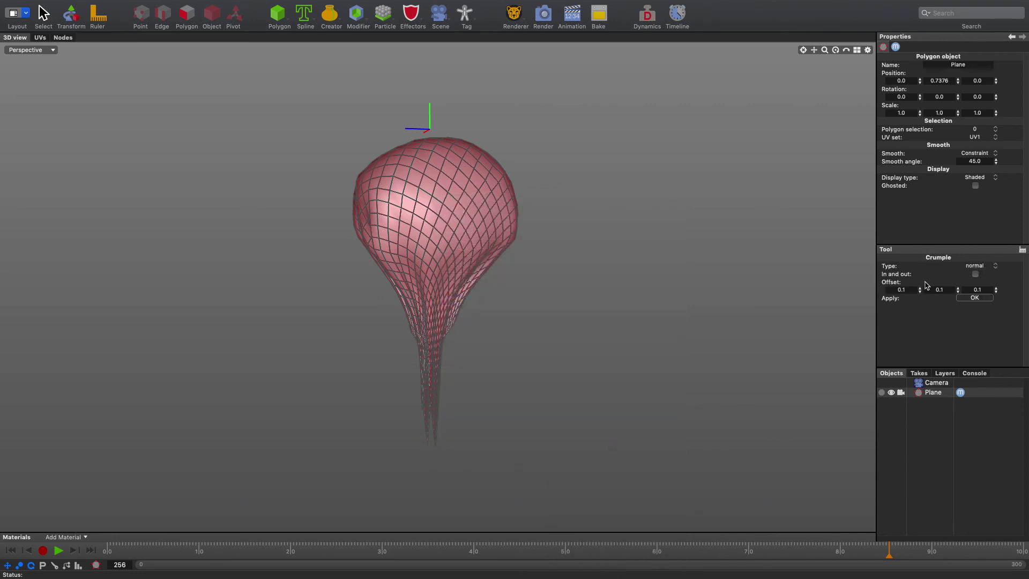
{"action": "left_click", "coordinate": [903, 289]}
{"action": "type", "text": "0"}
{"action": "key", "text": "Tab"}
{"action": "key", "text": "Tab"}
{"action": "key", "text": "super+a"}
{"action": "left_click", "coordinate": [976, 299]}
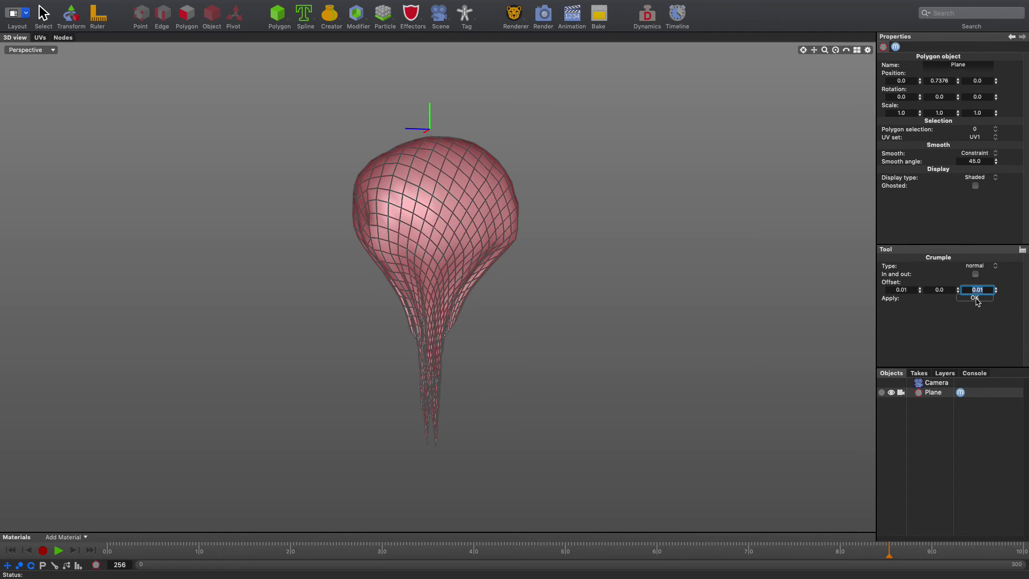
- Apply the same Crumple to the cloth repeatedly, inspecting the wrinkles from several sides
{"action": "left_click", "coordinate": [978, 298]}
{"action": "left_click_drag", "start_coordinate": [329, 228], "coordinate": [396, 313], "text": "alt"}
{"action": "middle_click_drag", "start_coordinate": [368, 224], "coordinate": [396, 147]}
{"action": "middle_click_drag", "start_coordinate": [498, 196], "coordinate": [398, 205]}
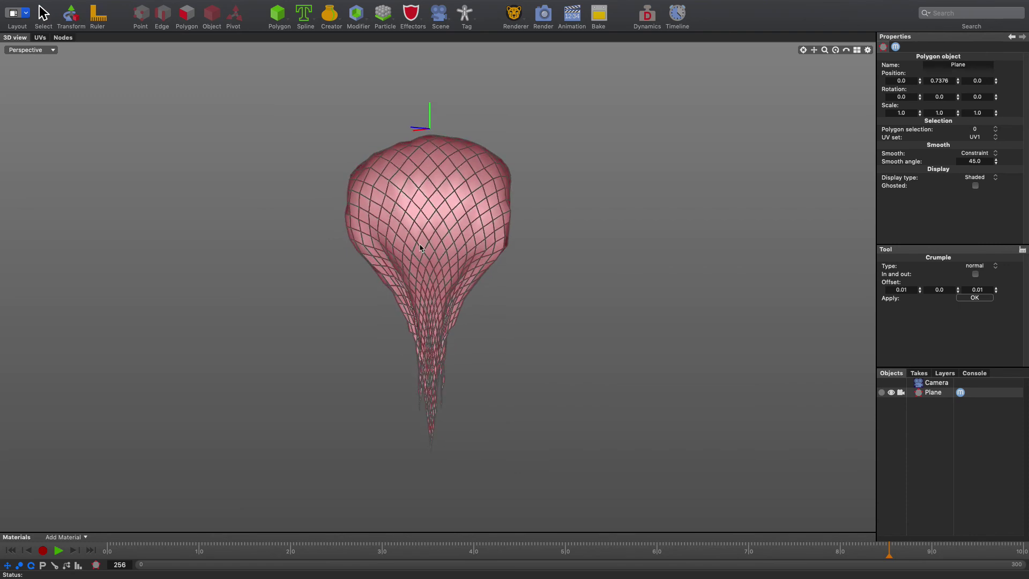
{"action": "middle_click_drag", "start_coordinate": [421, 249], "coordinate": [358, 255]}
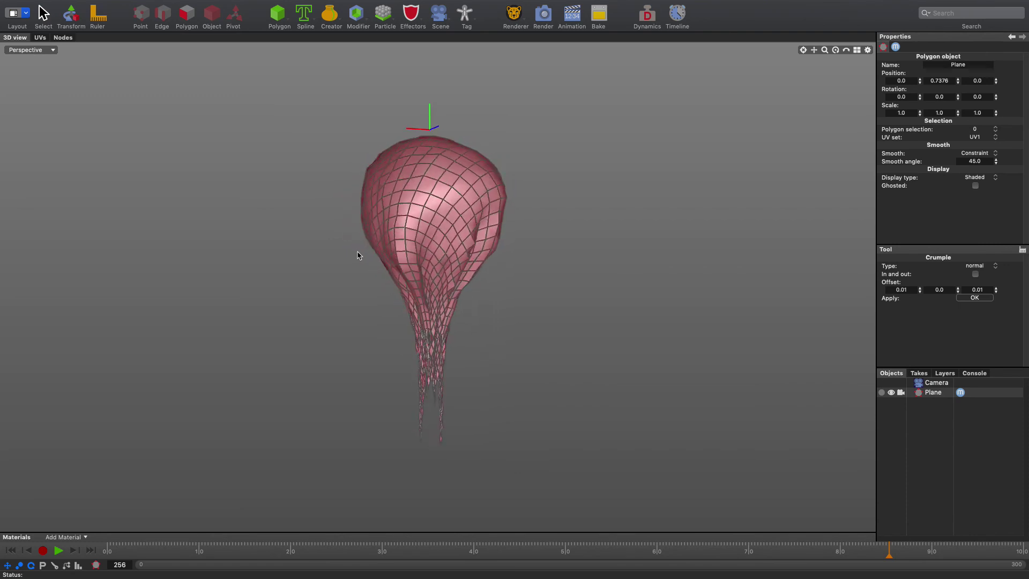
{"action": "left_click", "coordinate": [974, 298]}
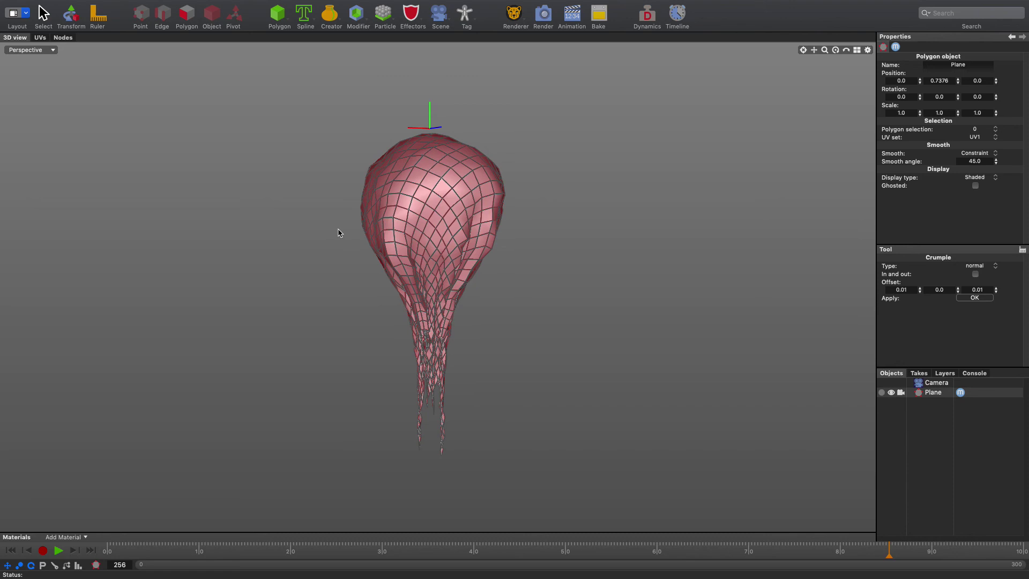
- Undo the repeated Crumple applications on the cloth mesh
{"action": "key", "text": "super+z"}
{"action": "key", "text": "super+z"}
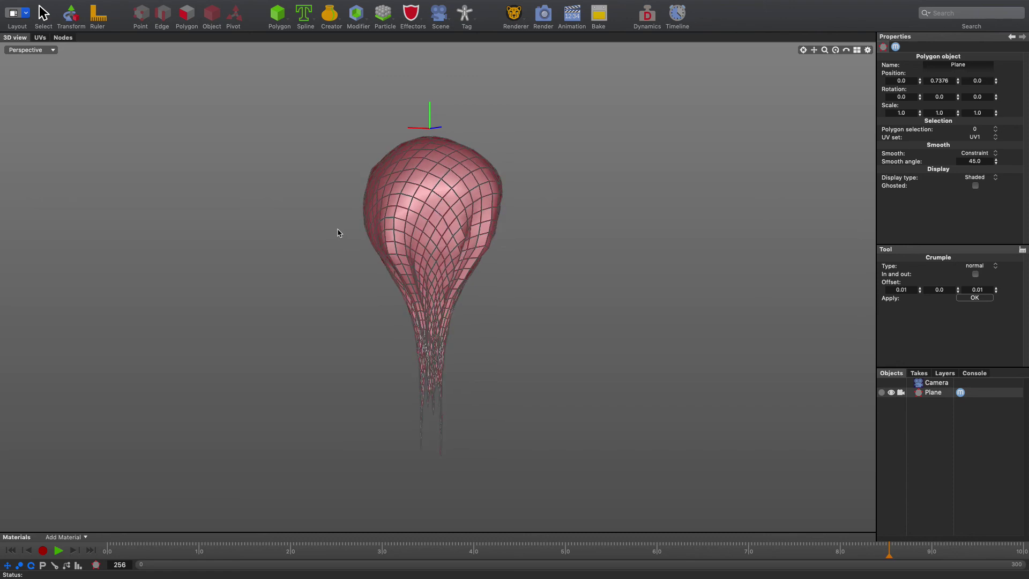
{"action": "key", "text": "super+z"}
{"action": "key", "text": "super+z"}
{"action": "key", "text": "super+shift+z"}
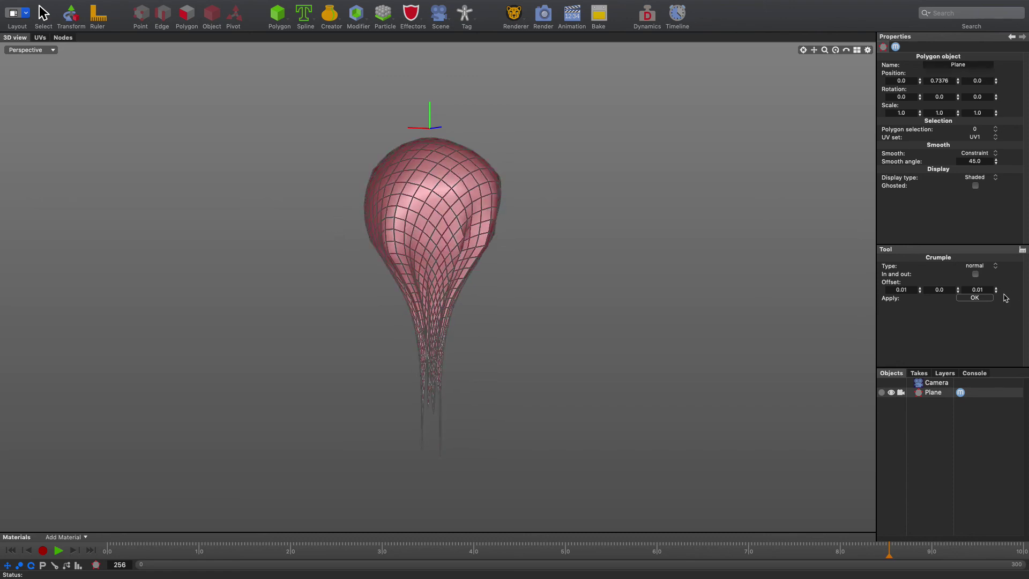
- Apply the Crumple twice to the cloth polygons and check the mesh from around it in object mode
{"action": "left_click", "coordinate": [972, 298]}
{"action": "left_click", "coordinate": [973, 299]}
{"action": "left_click_drag", "start_coordinate": [534, 268], "coordinate": [484, 360], "text": "alt"}
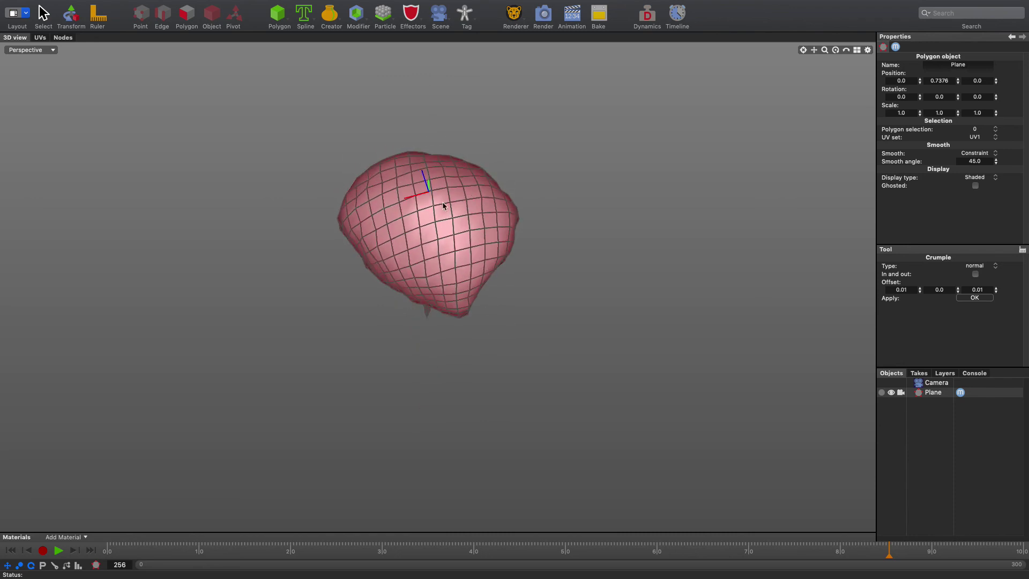
{"action": "left_click", "coordinate": [206, 14]}
{"action": "left_click_drag", "start_coordinate": [432, 274], "coordinate": [470, 246], "text": "alt"}
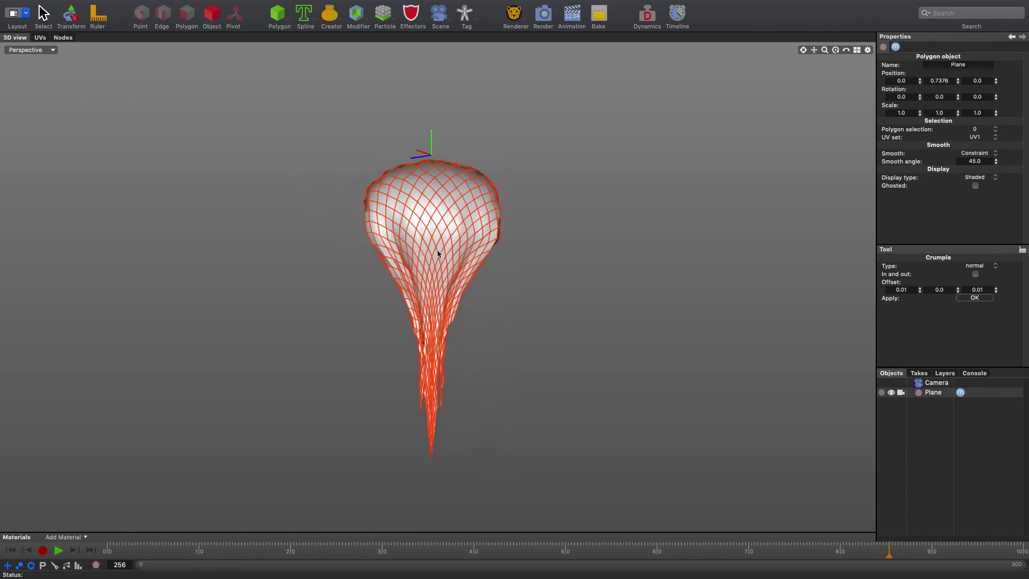
- In polygon mode, area-select the polygons at the lower tip of the cloth's tail and delete them
{"action": "left_click", "coordinate": [195, 22]}
{"action": "scroll", "coordinate": [423, 312], "scroll_direction": "down", "scroll_amount": 5}
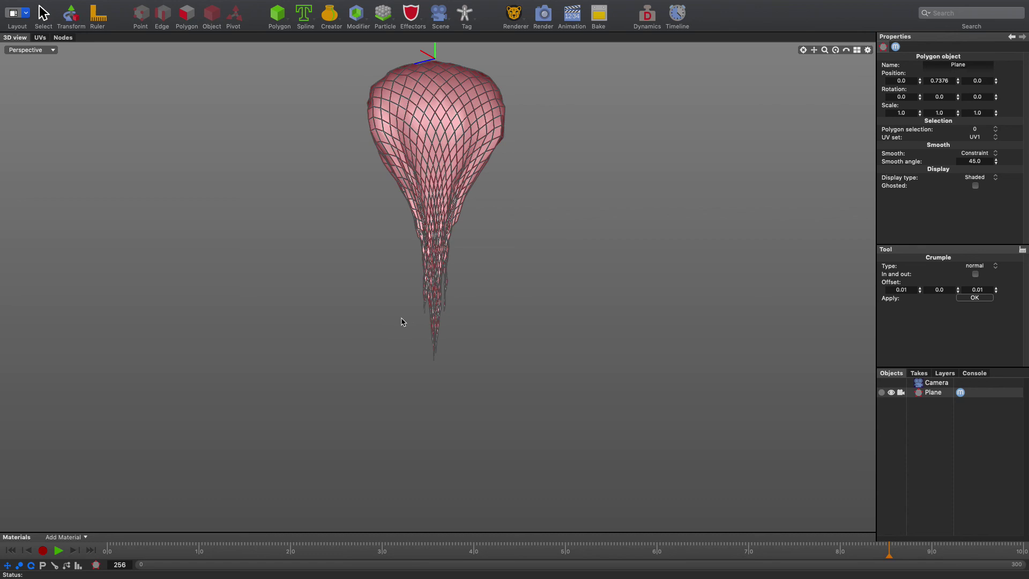
{"action": "right_click", "coordinate": [402, 317]}
{"action": "mouse_move", "coordinate": [440, 386]}
{"action": "left_click", "coordinate": [561, 406]}
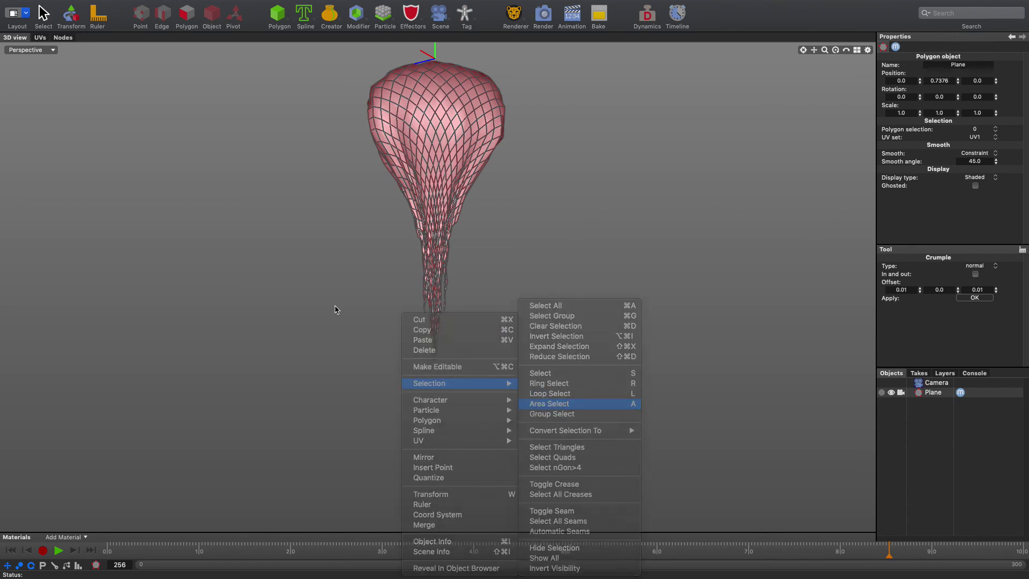
{"action": "left_click_drag", "start_coordinate": [399, 317], "coordinate": [650, 514]}
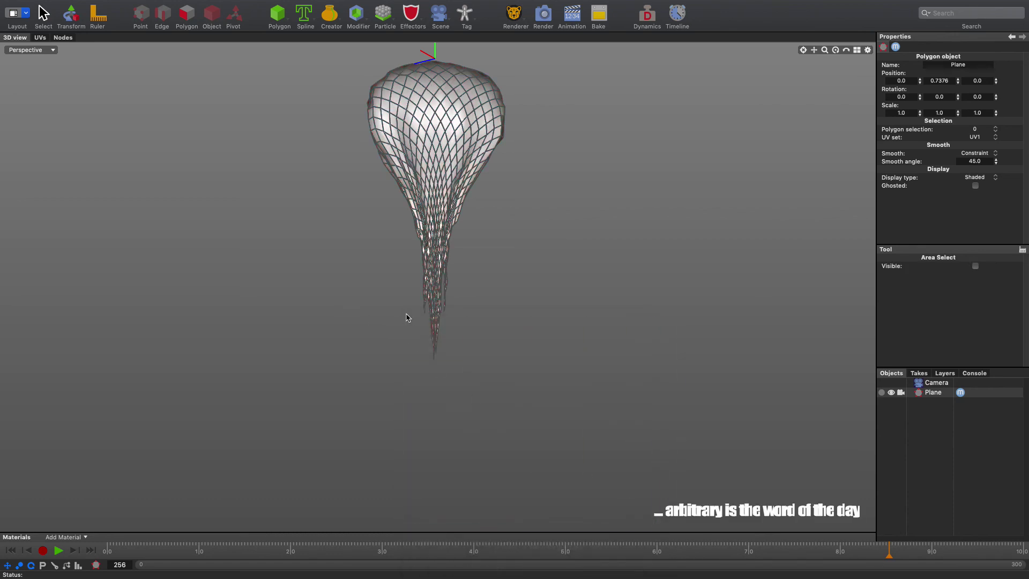
{"action": "key", "text": "BackSpace"}
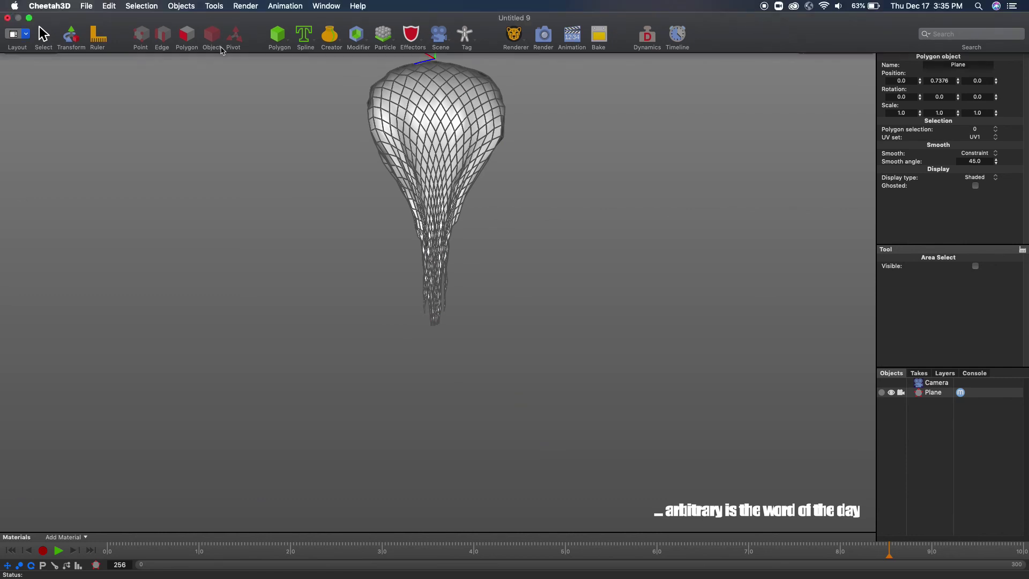
- In object mode, add a cylinder and lower it beneath the cloth's head to a Y position of about -0.97
{"action": "left_click", "coordinate": [209, 38]}
{"action": "left_click_drag", "start_coordinate": [449, 246], "coordinate": [376, 278], "text": "alt"}
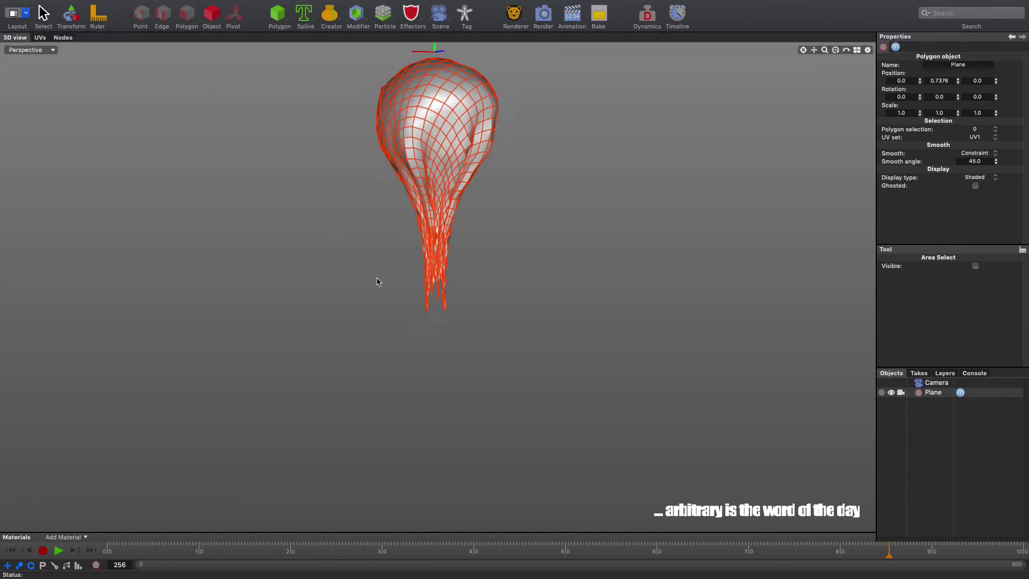
{"action": "middle_click_drag", "start_coordinate": [377, 281], "coordinate": [322, 253]}
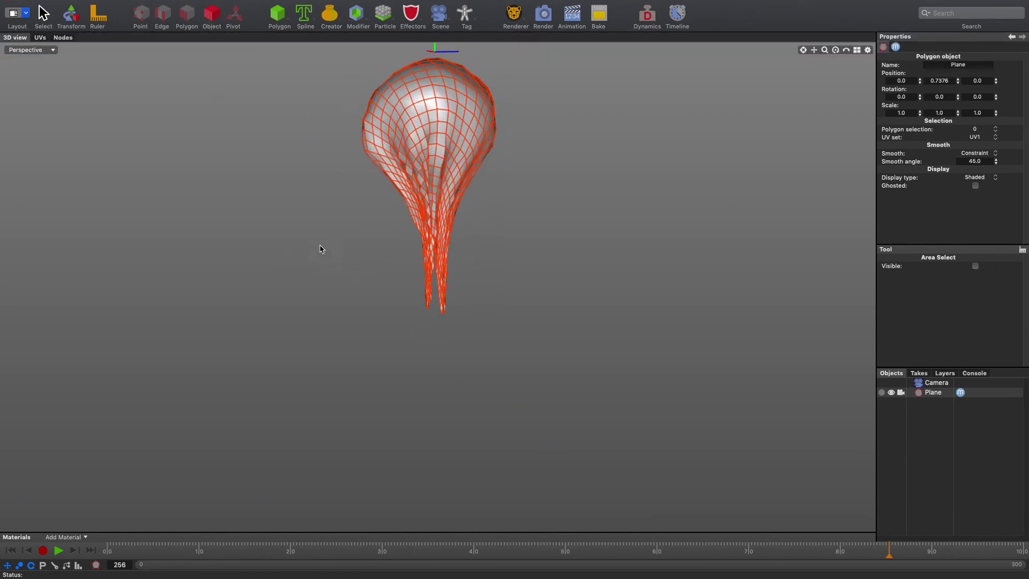
{"action": "left_click", "coordinate": [282, 20]}
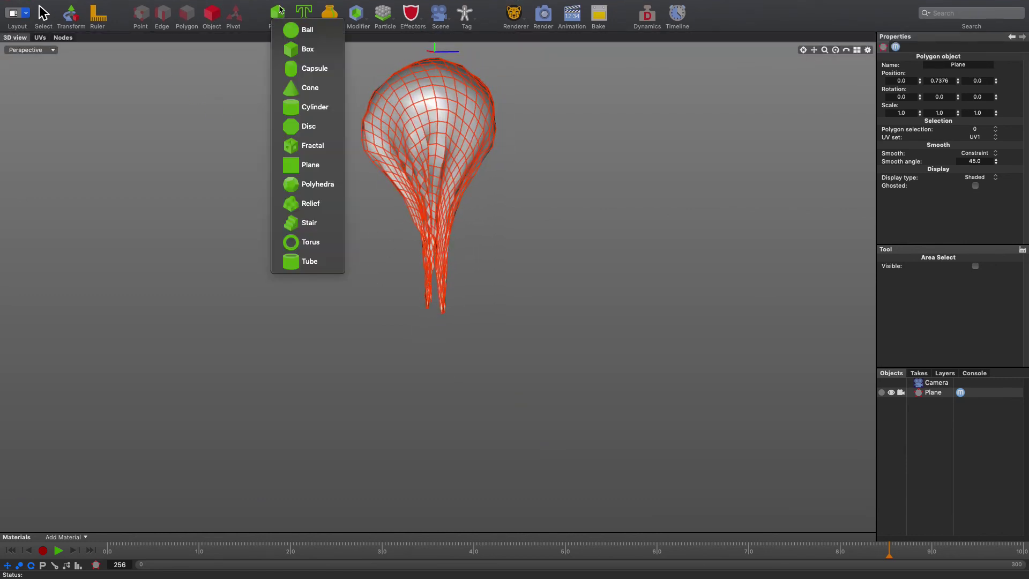
{"action": "left_click", "coordinate": [298, 108]}
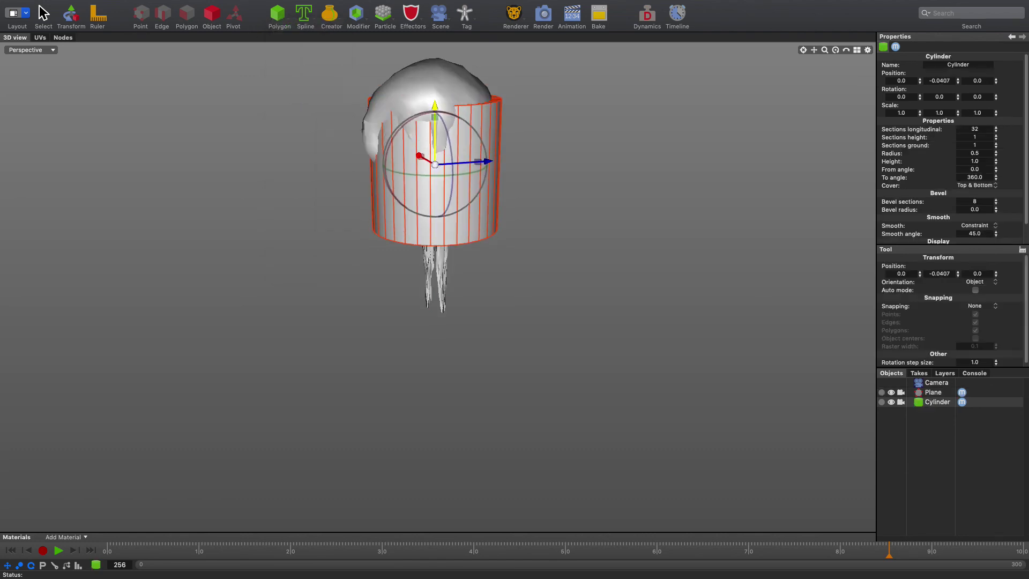
{"action": "left_click_drag", "start_coordinate": [435, 107], "coordinate": [435, 216]}
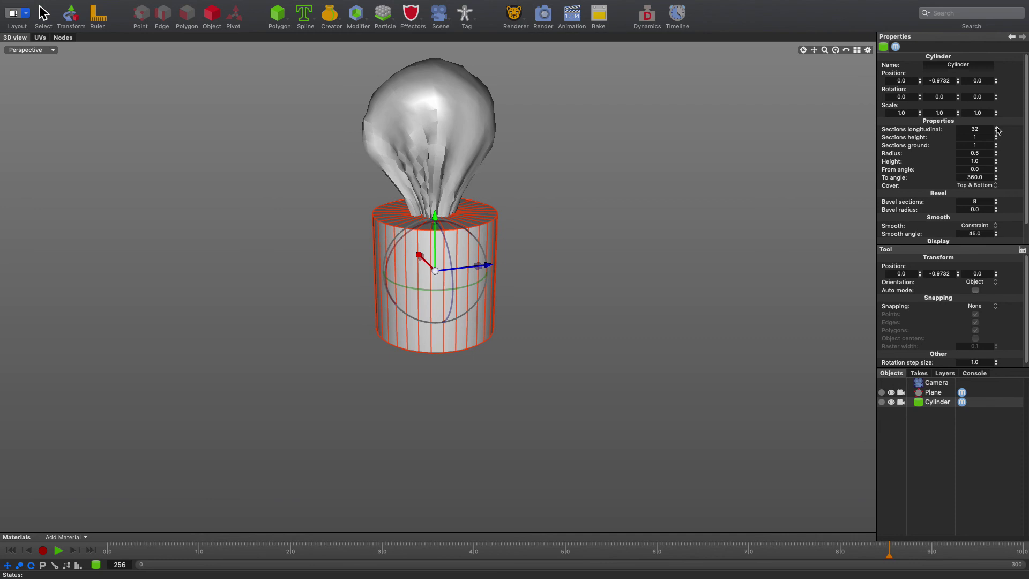
- Shape the cylinder into a long pole with 16 longitudinal sections, radius 0.06, Y scale about 3.77 and Y position about -1.51, leaving nothing selected
{"action": "left_click_drag", "start_coordinate": [998, 130], "coordinate": [1004, 179]}
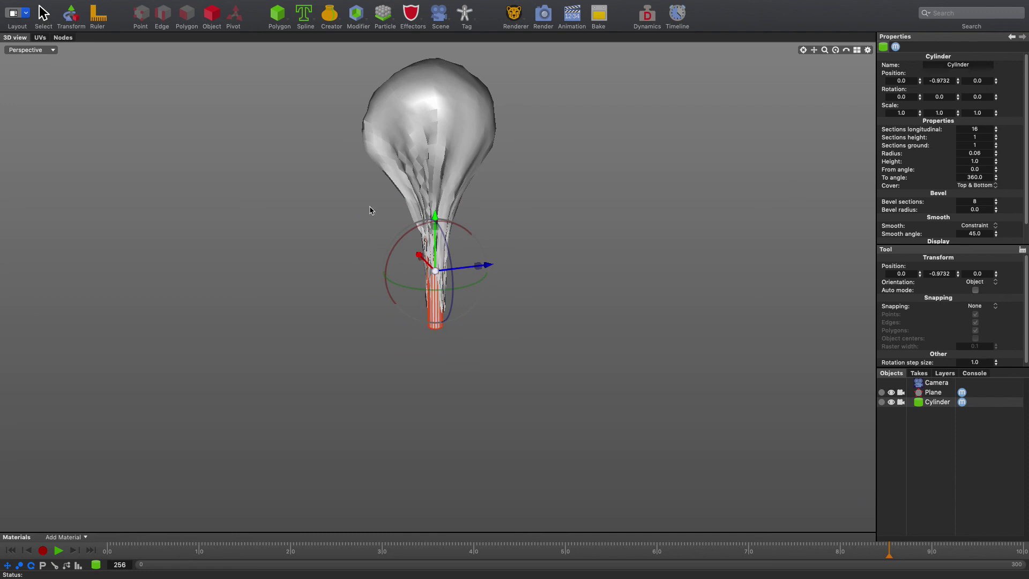
{"action": "left_click_drag", "start_coordinate": [436, 227], "coordinate": [436, 277]}
{"action": "scroll", "coordinate": [596, 238], "scroll_direction": "down", "scroll_amount": 3}
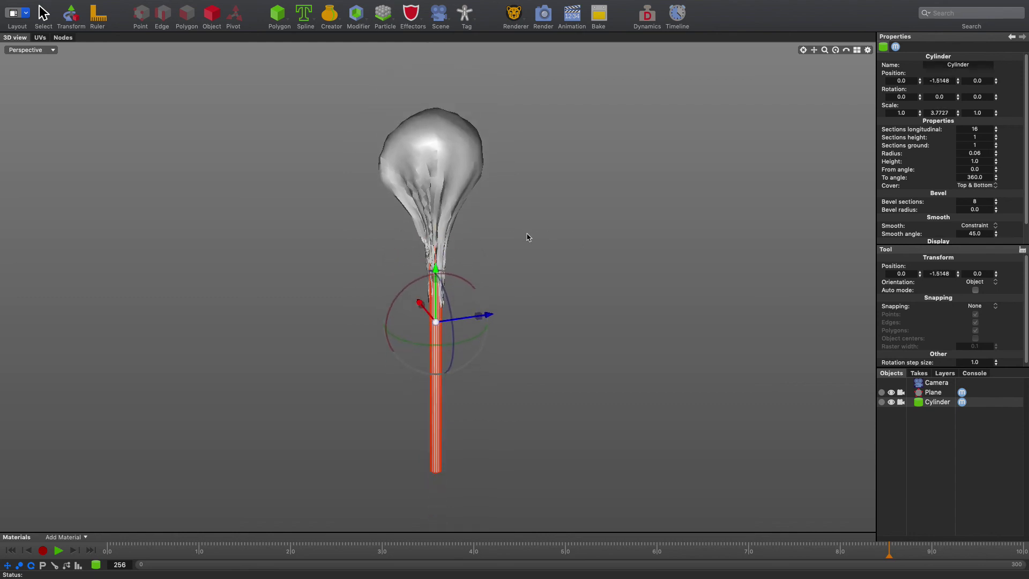
{"action": "left_click", "coordinate": [471, 326]}
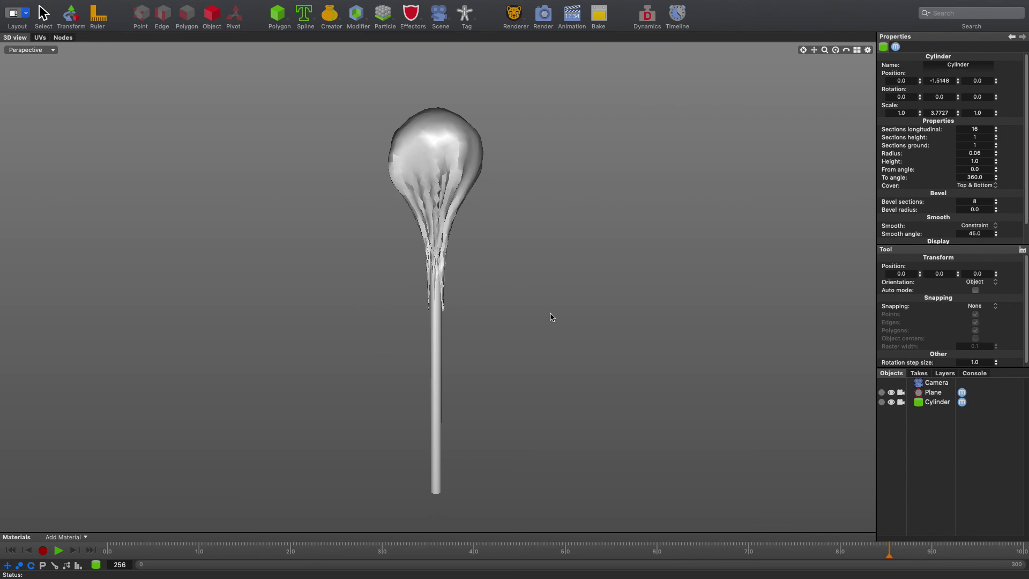
{"action": "left_click", "coordinate": [447, 168]}
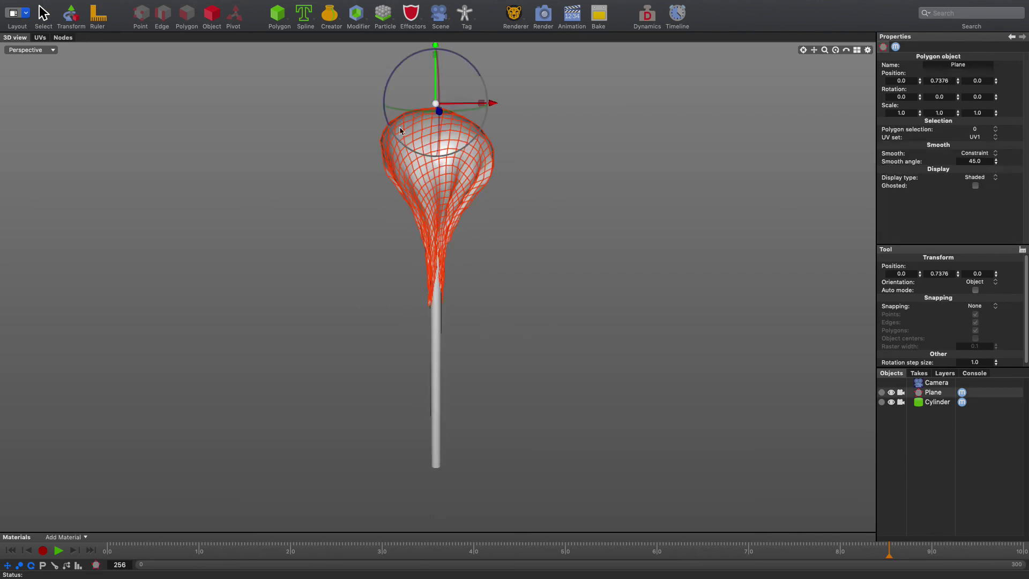
{"action": "left_click", "coordinate": [279, 221]}
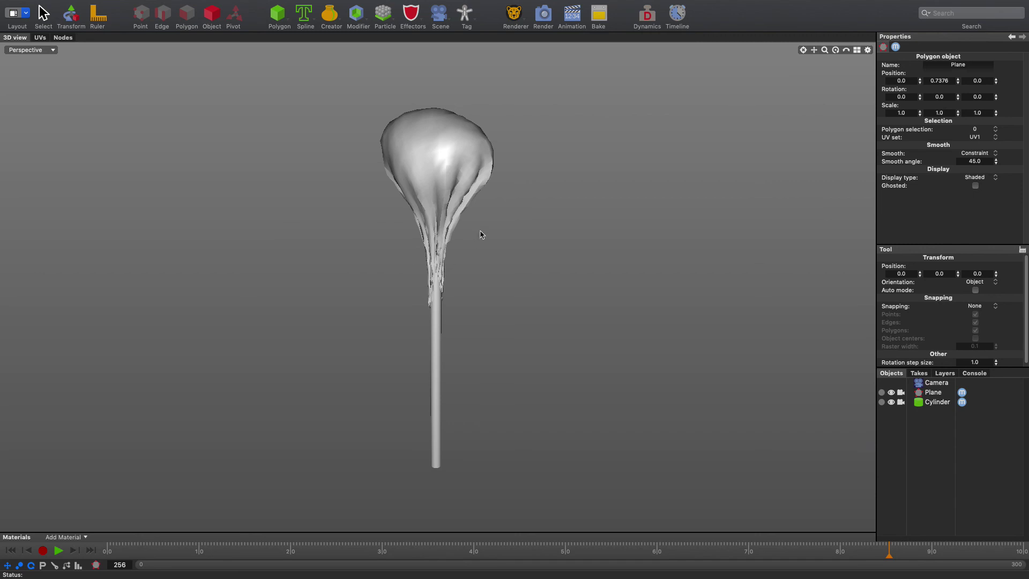